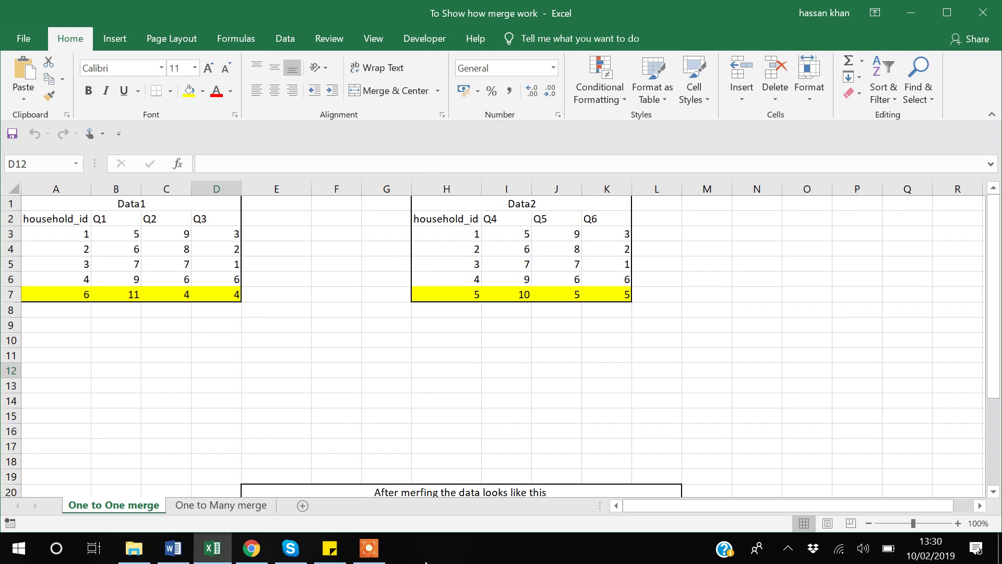
pyautogui.click(369, 548)
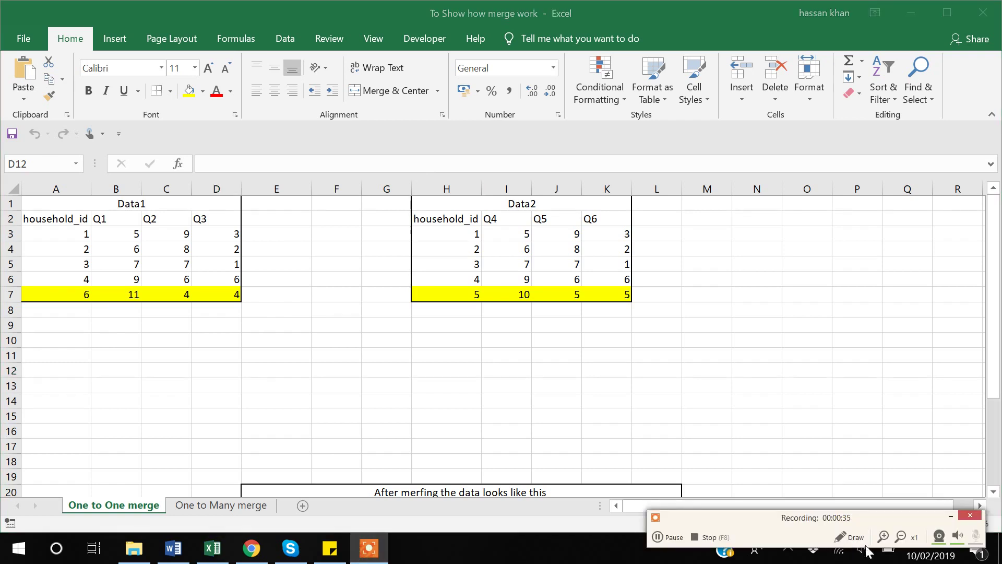
pyautogui.click(950, 517)
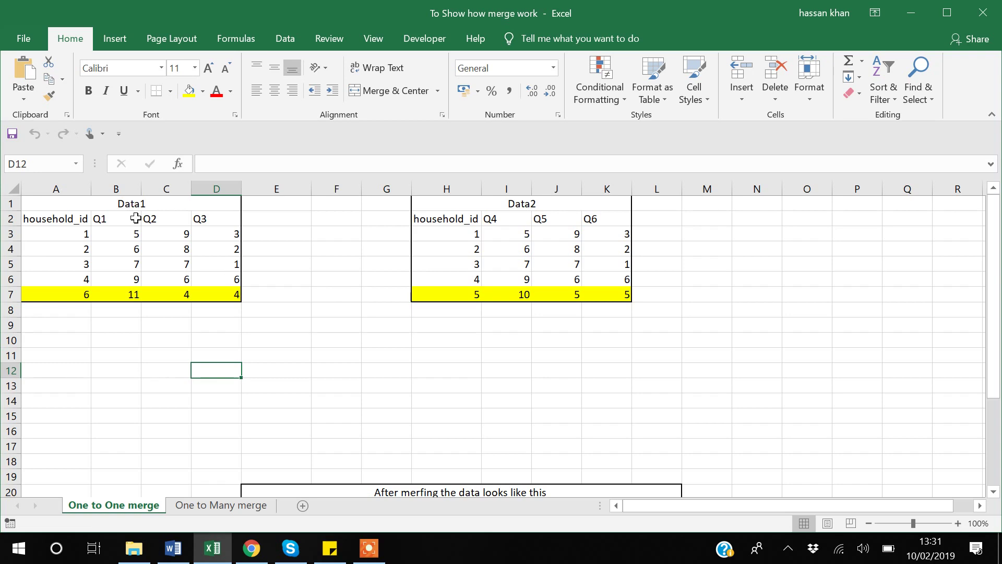
# Compare the household_id entries in the Data1 and Data2 tables, including the highlighted last row of each
pyautogui.click(85, 298)
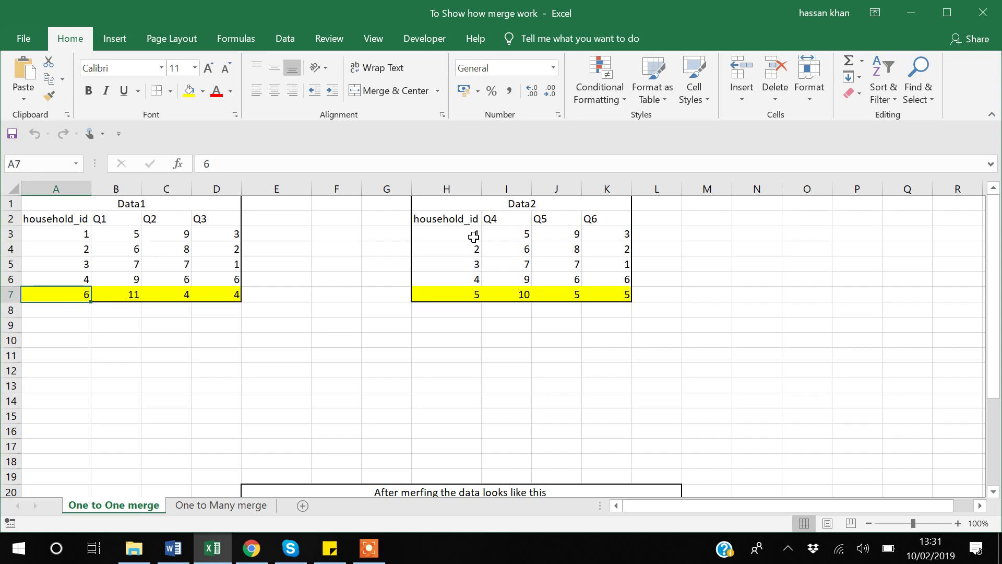
pyautogui.click(474, 297)
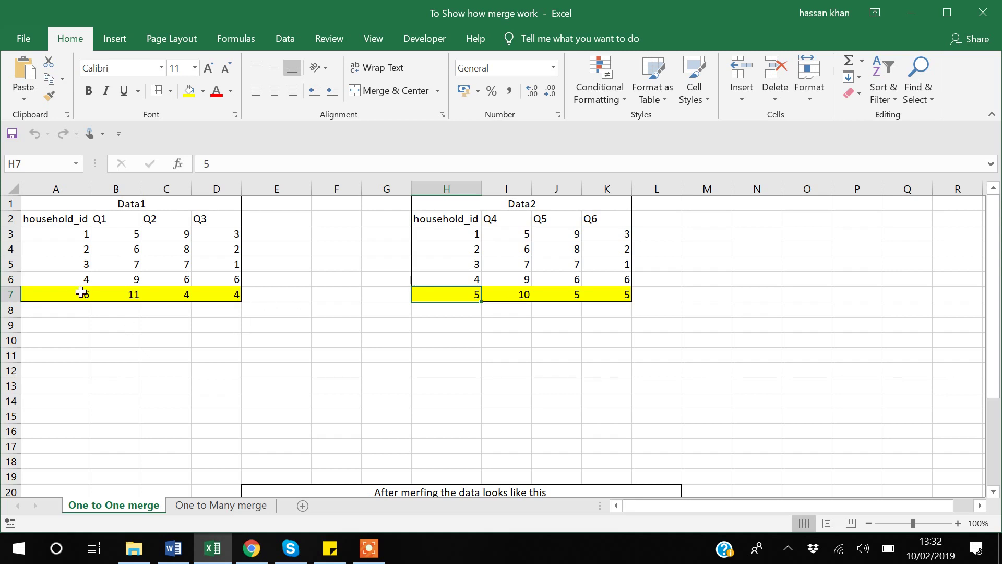
pyautogui.click(62, 236)
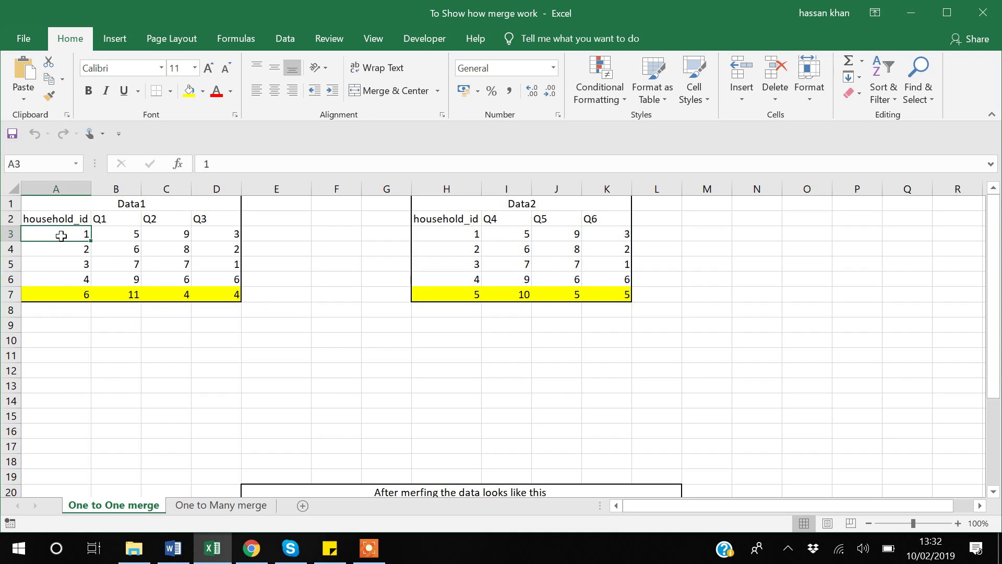
pyautogui.press('Right')
pyautogui.press('Right')
pyautogui.press('Right')
pyautogui.press('Right')
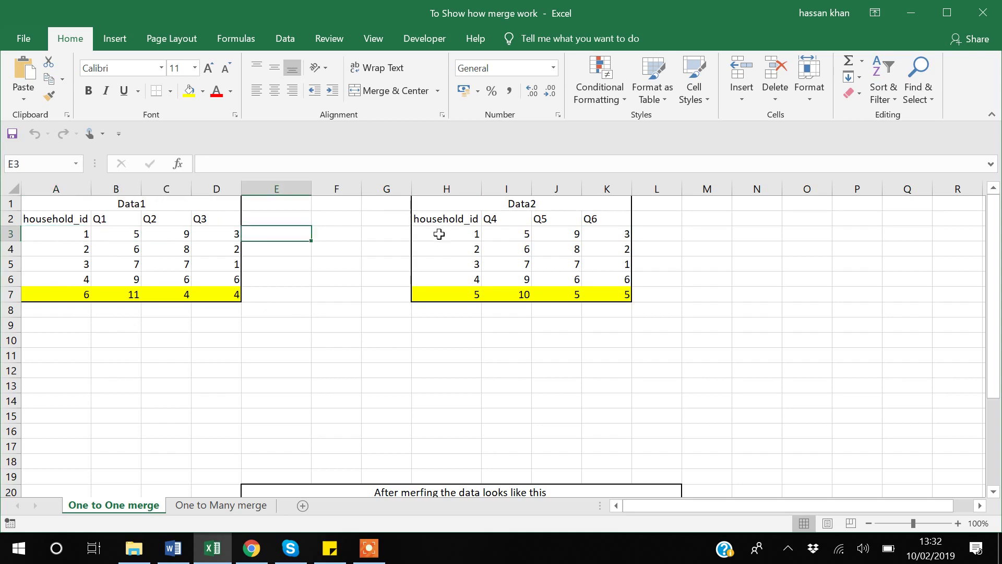
pyautogui.click(467, 235)
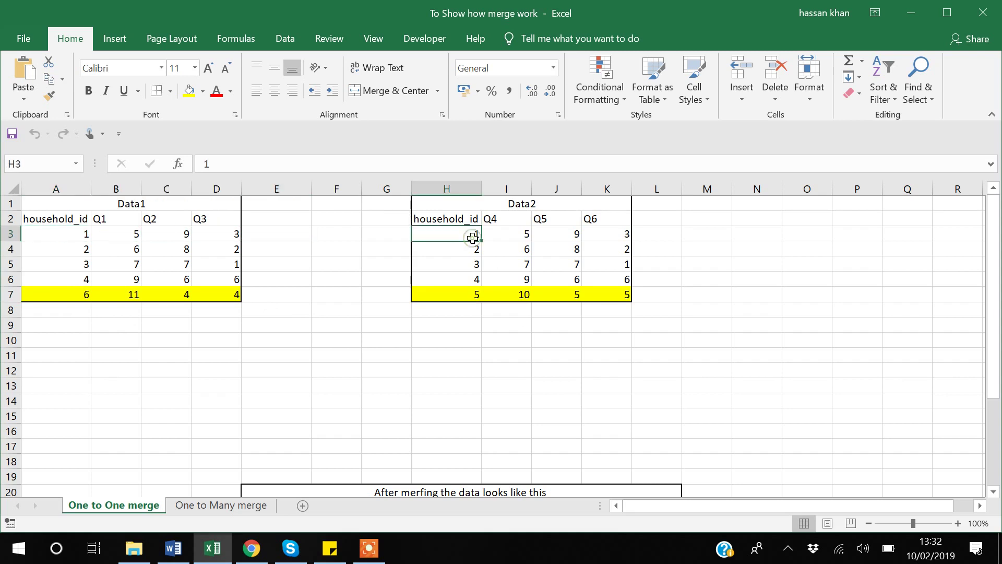
pyautogui.click(55, 238)
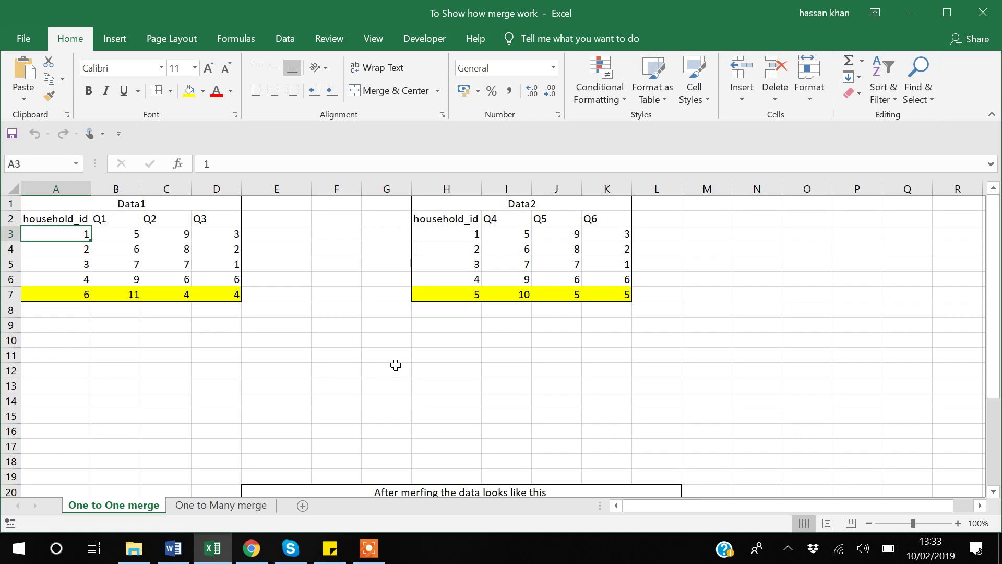
# Delete the empty rows 10 to 18 between the source tables and the merged table
pyautogui.scroll(-3, 396, 365)
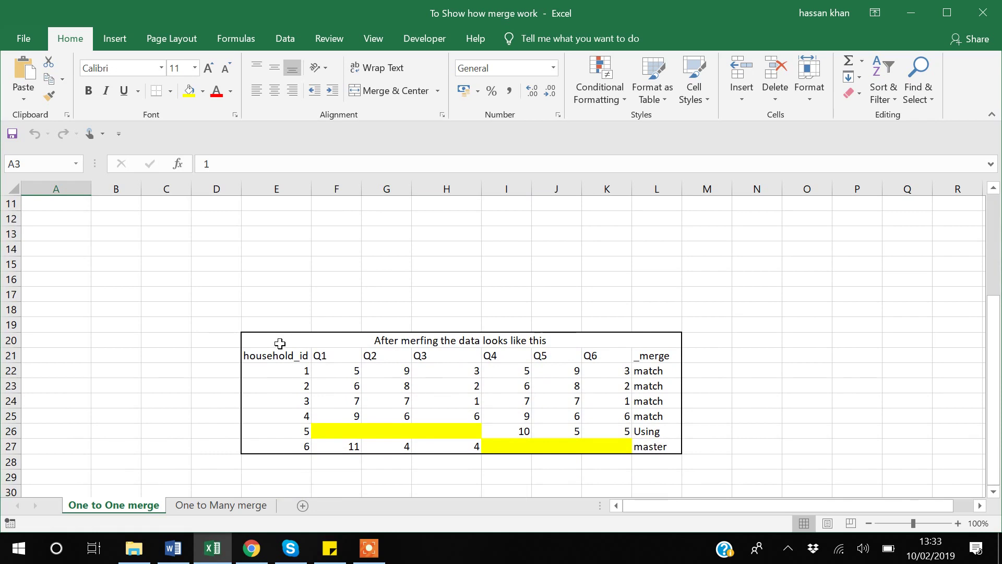
pyautogui.scroll(2, 279, 342)
pyautogui.moveTo(10, 264); pyautogui.dragTo(10, 389)
pyautogui.rightClick(8, 264)
pyautogui.click(47, 391)
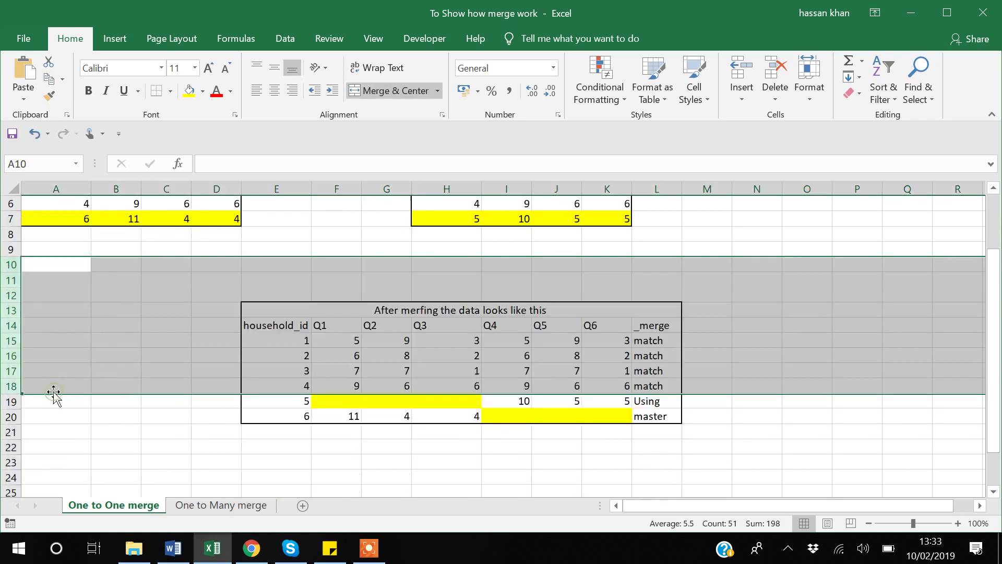
pyautogui.click(106, 267)
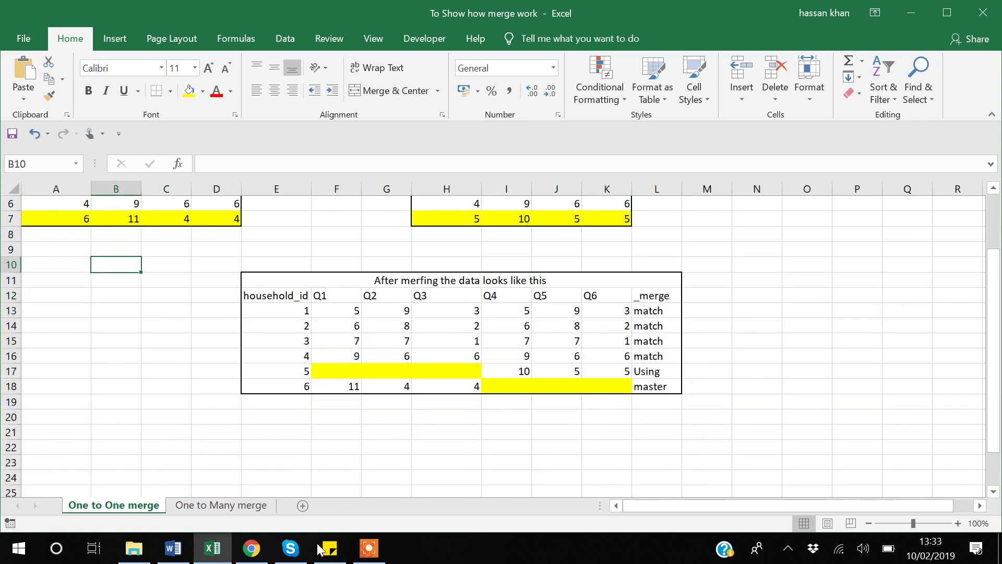
pyautogui.click(361, 556)
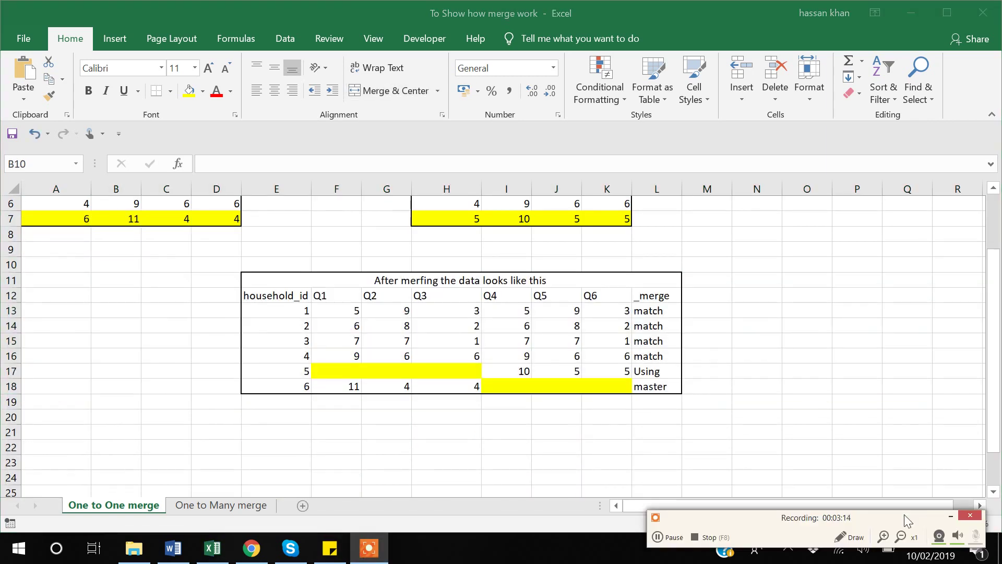
pyautogui.click(950, 515)
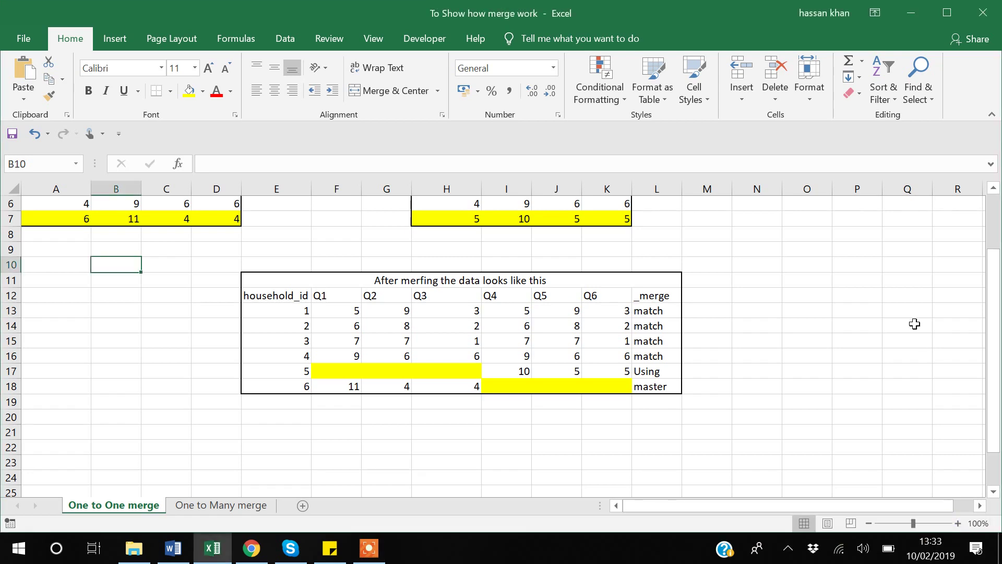
# Examine the highlighted blank cells for households 5 and 6 in the merged table against Data1 and Data2
pyautogui.scroll(2, 915, 324)
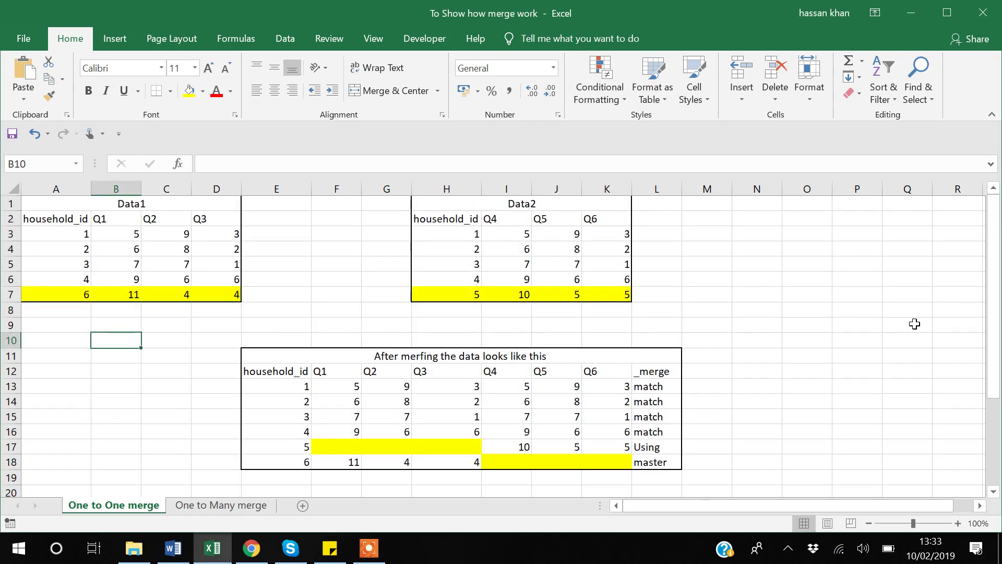
pyautogui.click(307, 448)
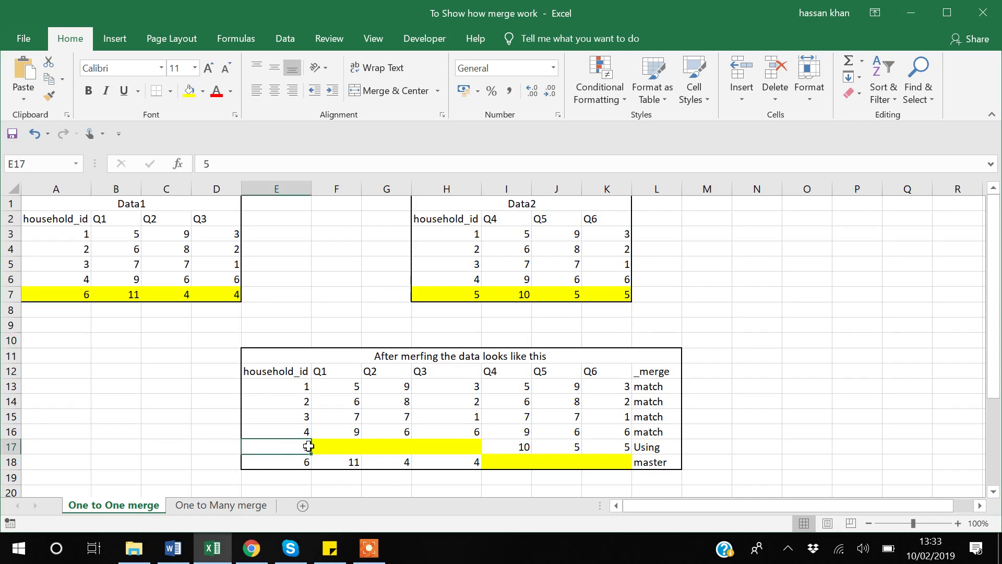
pyautogui.click(344, 448)
pyautogui.press('Right')
pyautogui.press('Right')
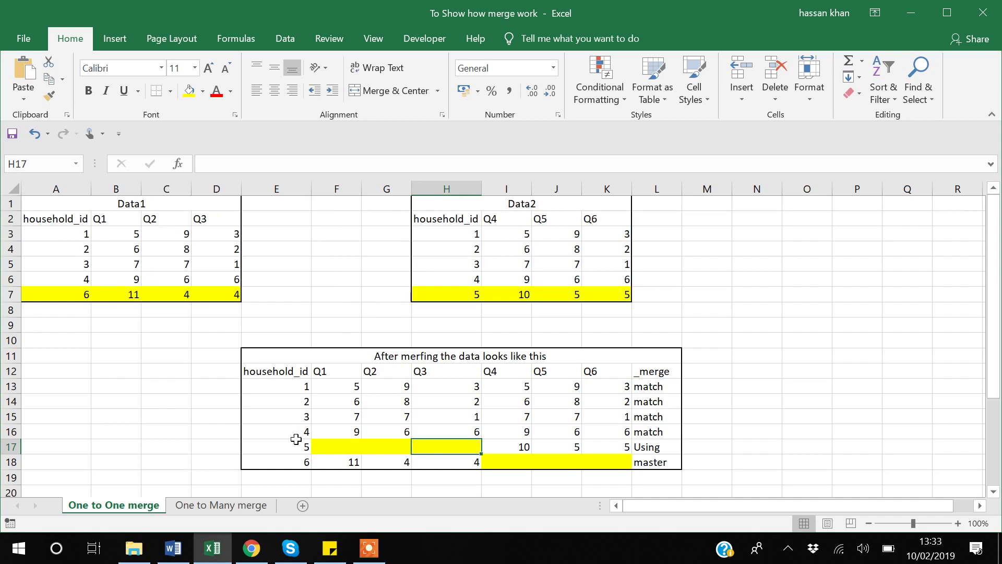
pyautogui.click(520, 461)
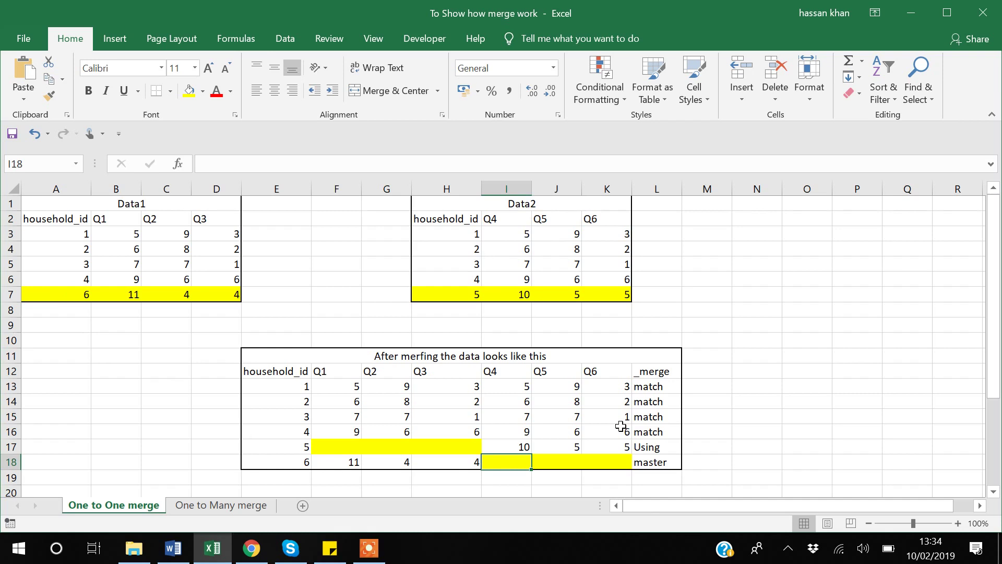
# Swap the _merge labels of households 5 and 6, placing "master" in L17 and "Using" in L18
pyautogui.click(656, 447)
pyautogui.hotkey('ctrl', 'c')
pyautogui.click(706, 457)
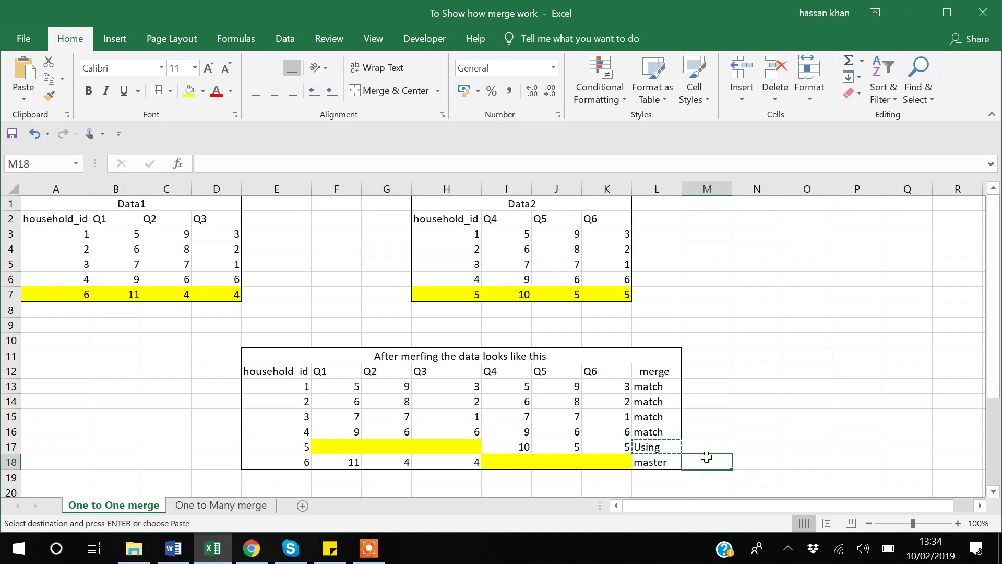
pyautogui.hotkey('ctrl', 'v')
pyautogui.press('Left')
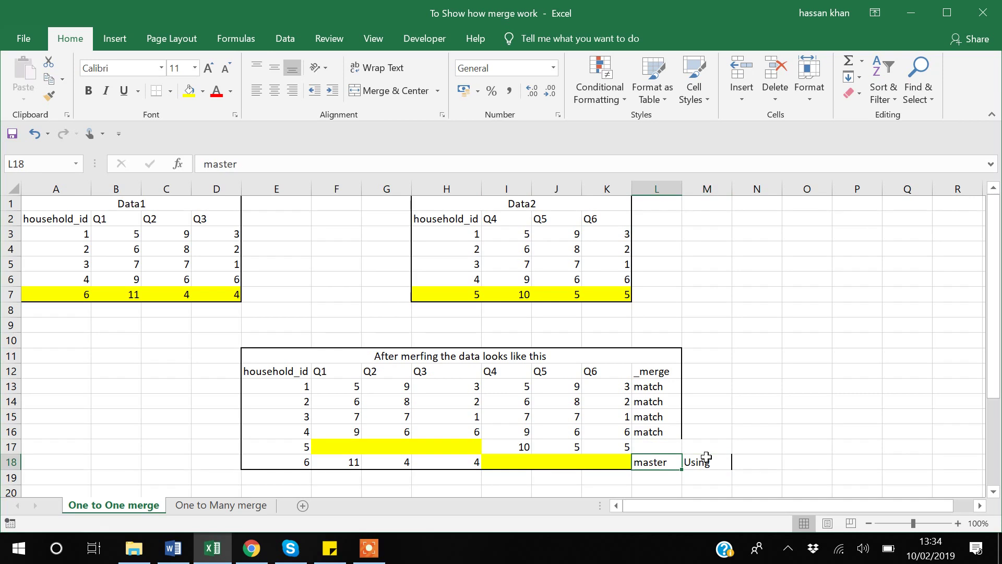
pyautogui.hotkey('ctrl', 'x')
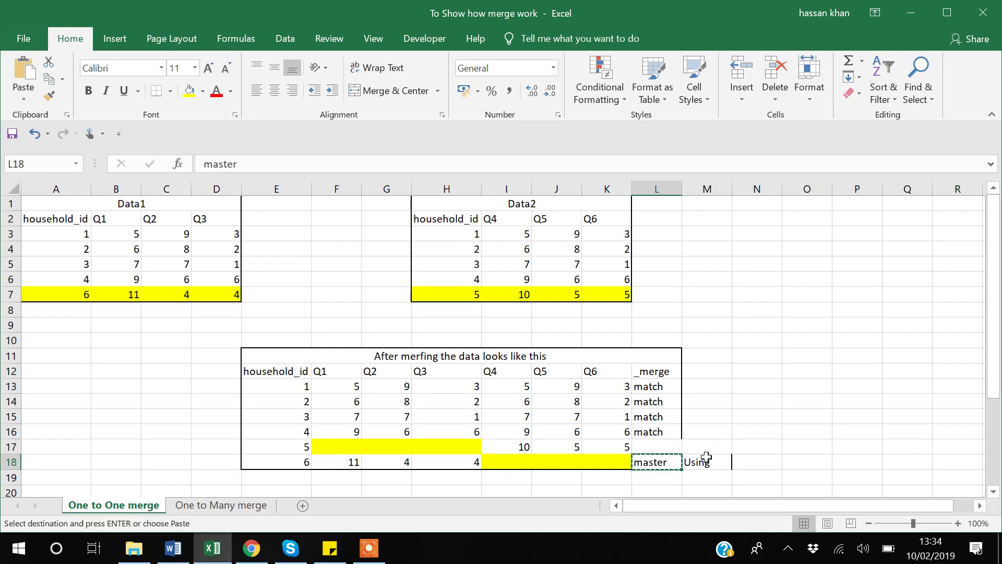
pyautogui.press('Up')
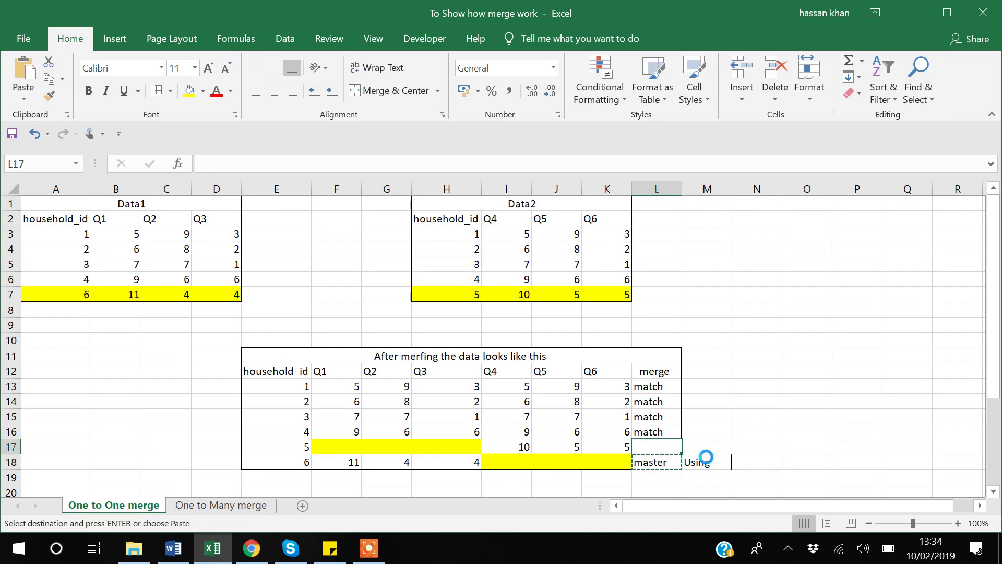
pyautogui.hotkey('ctrl', 'v')
pyautogui.press('Right')
pyautogui.press('Down')
pyautogui.hotkey('ctrl', 'x')
pyautogui.press('Left')
pyautogui.hotkey('ctrl', 'v')
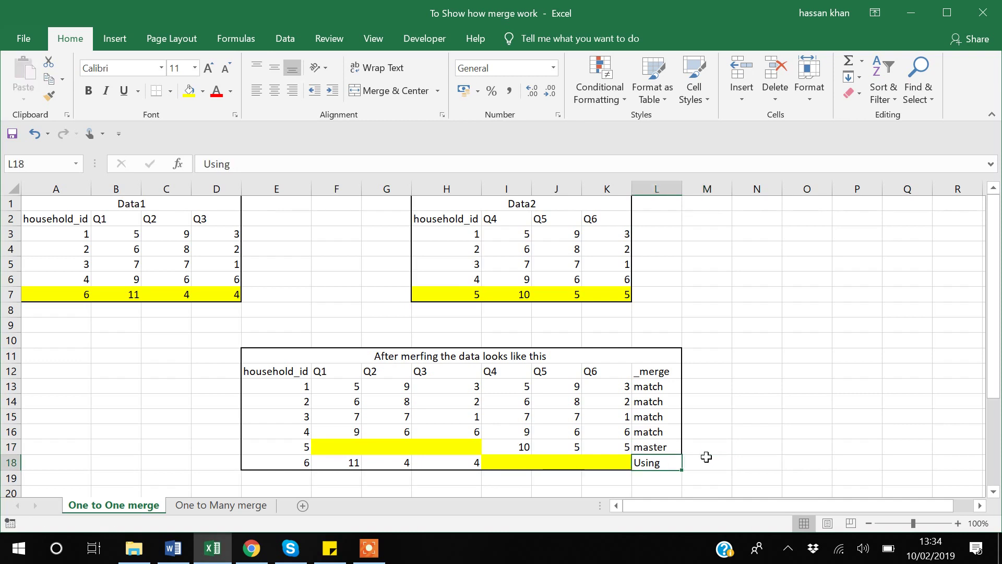
# Undo the swap of the two _merge labels and the deletion of rows 10 to 18
pyautogui.press('Up')
pyautogui.press('Up')
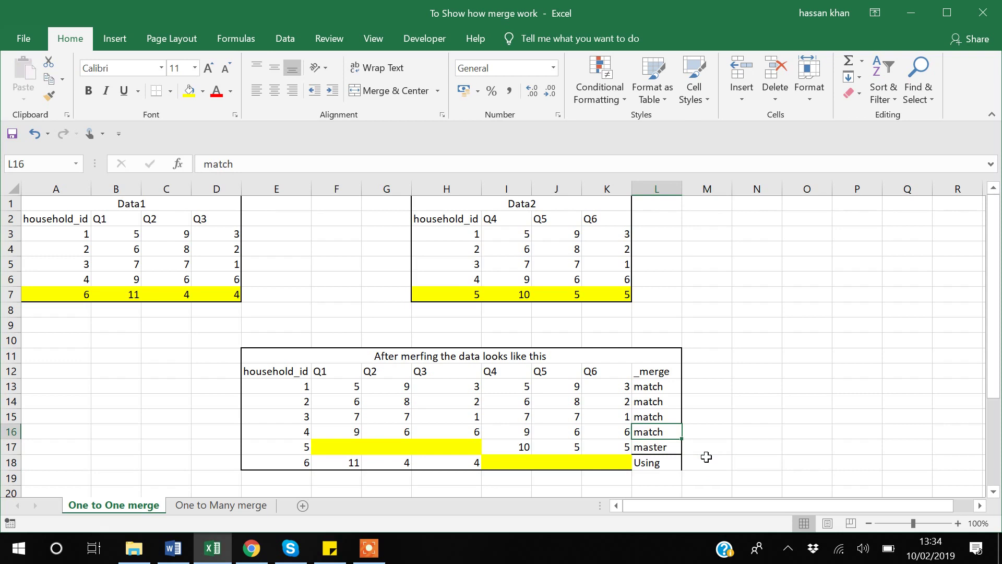
pyautogui.press('Down')
pyautogui.hotkey('ctrl', 'z')
pyautogui.hotkey('ctrl', 'z')
pyautogui.hotkey('ctrl', 'z')
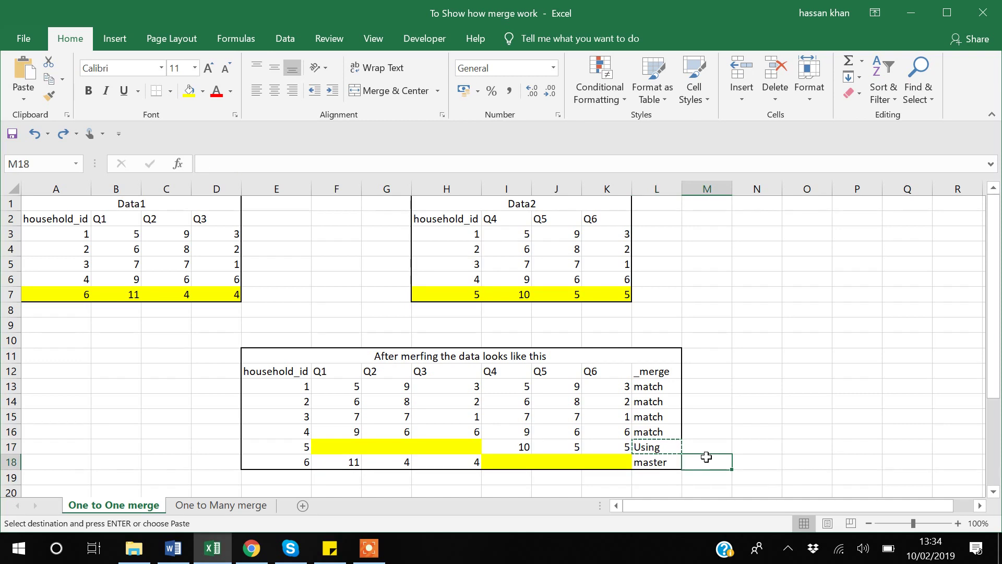
pyautogui.hotkey('ctrl', 'z')
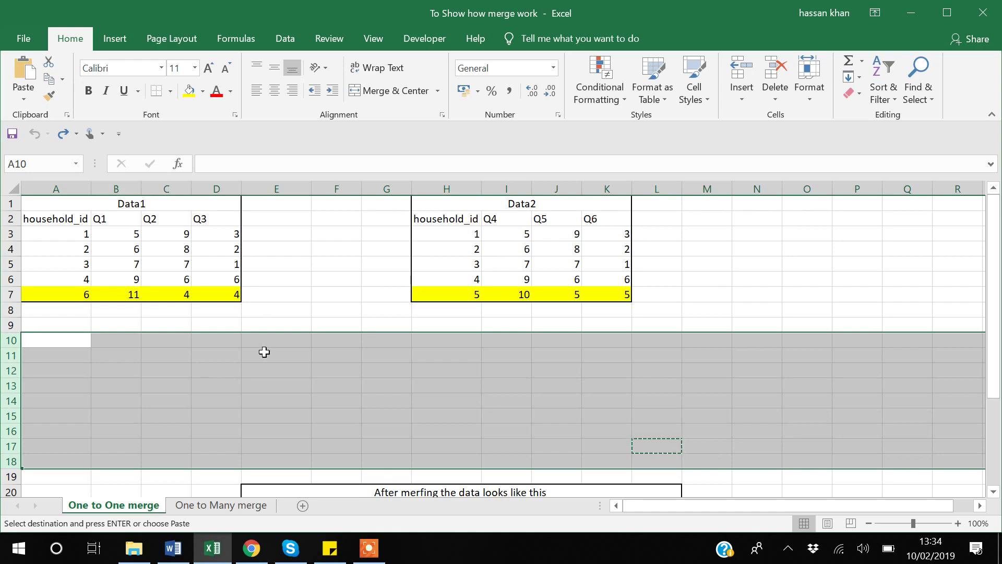
# Delete empty rows 10 to 18 so the merged table sits just below the Data1 and Data2 tables
pyautogui.scroll(-3, 263, 349)
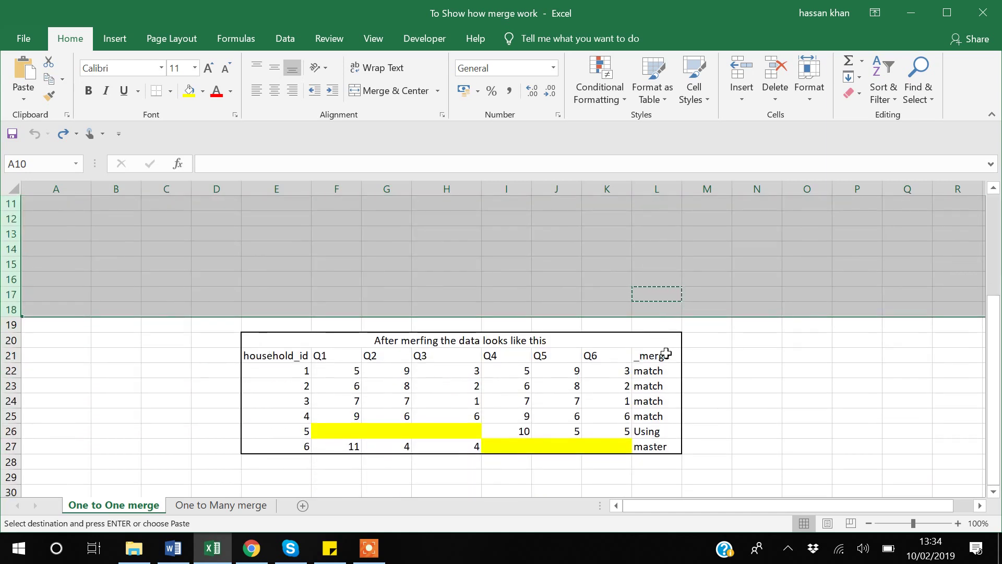
pyautogui.scroll(1, 39, 252)
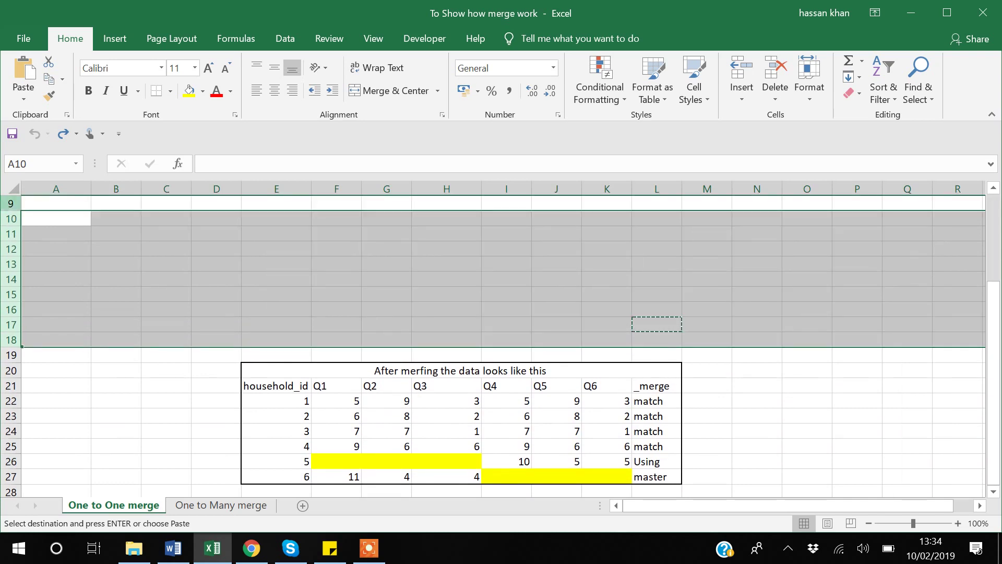
pyautogui.rightClick(12, 223)
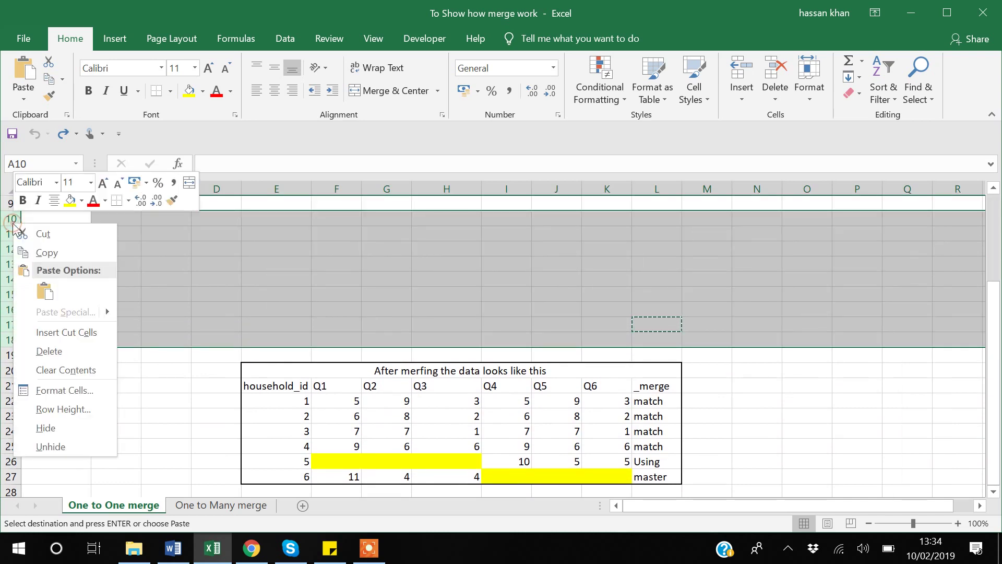
pyautogui.click(58, 351)
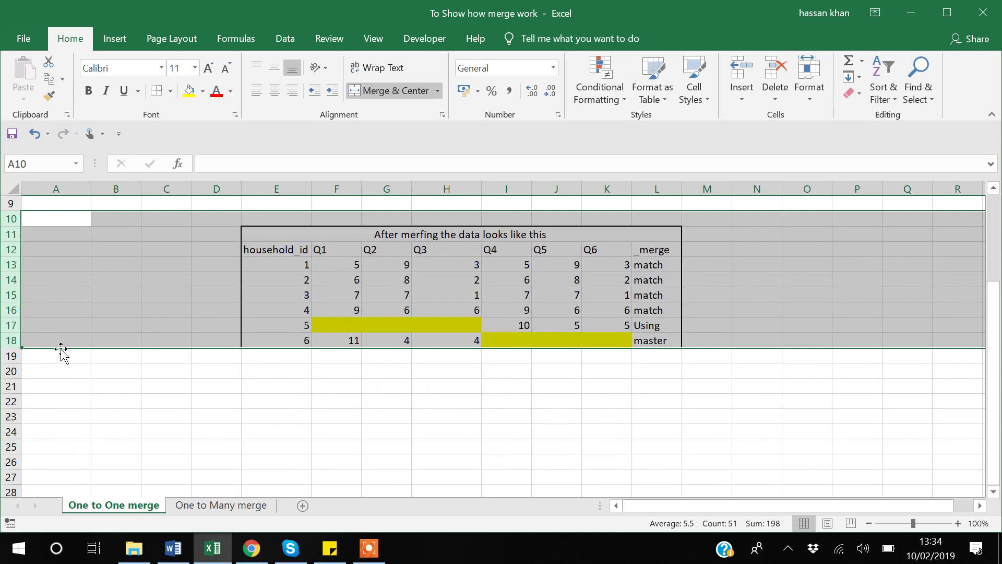
pyautogui.click(93, 340)
pyautogui.scroll(3, 93, 338)
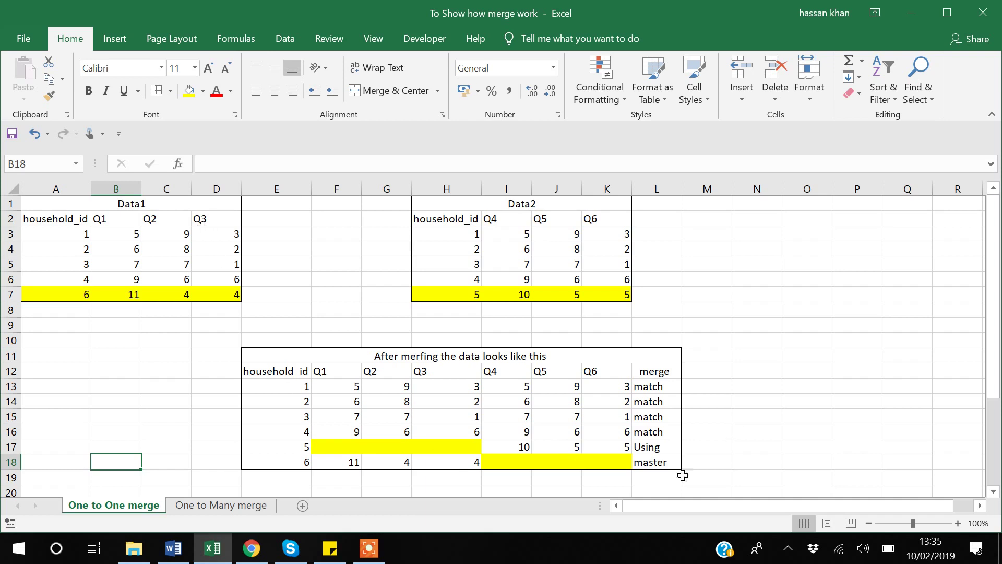
pyautogui.click(815, 367)
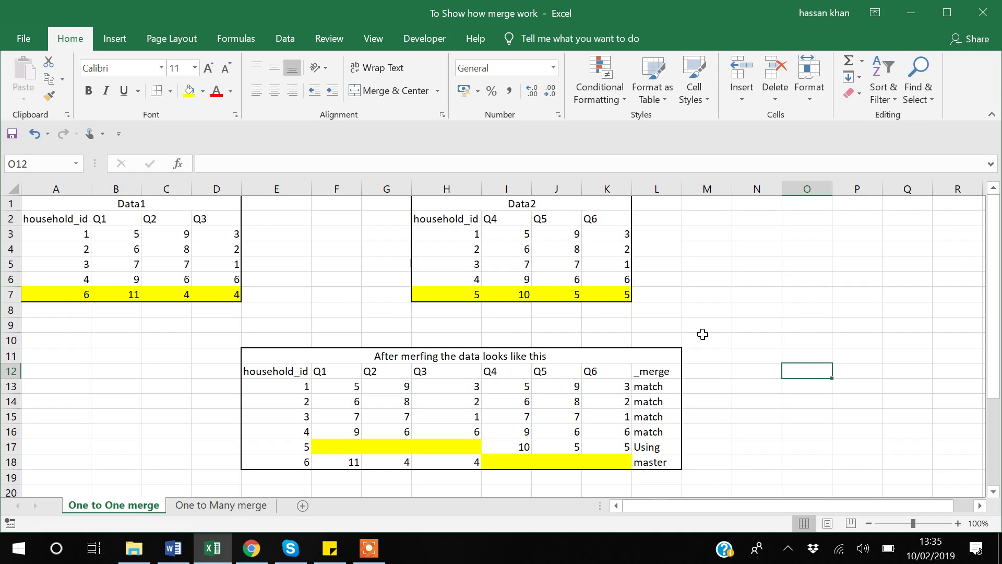
# Switch to File Explorer, open the "One to One merge" do-file from the merge_data folder in Stata, and maximize its editor
pyautogui.click(136, 554)
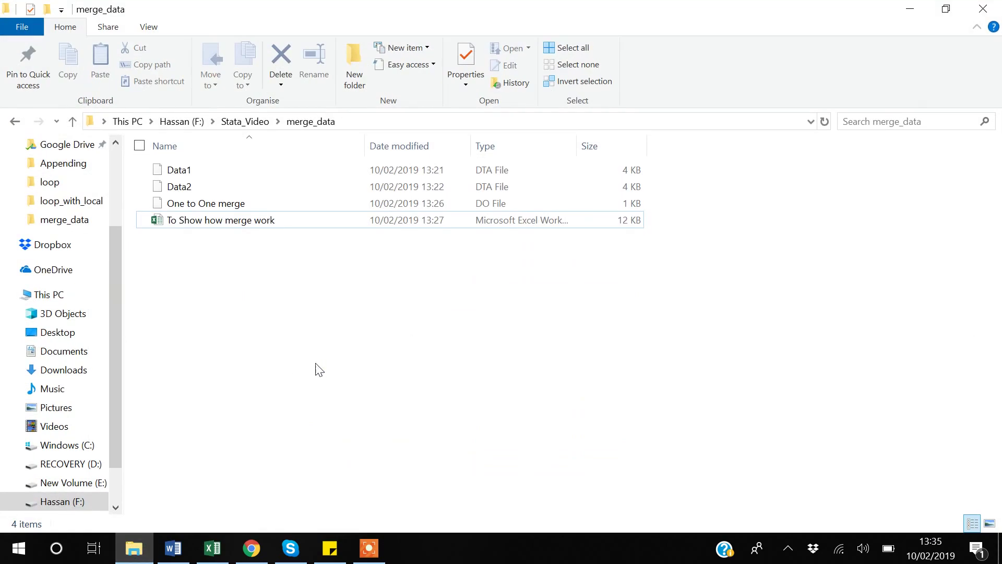
pyautogui.click(210, 204)
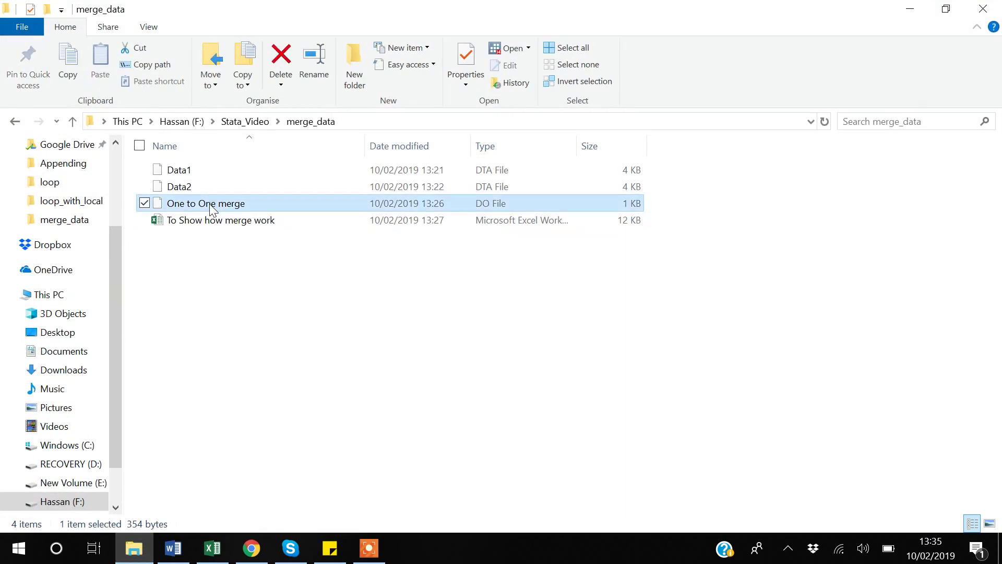
pyautogui.doubleClick(211, 205)
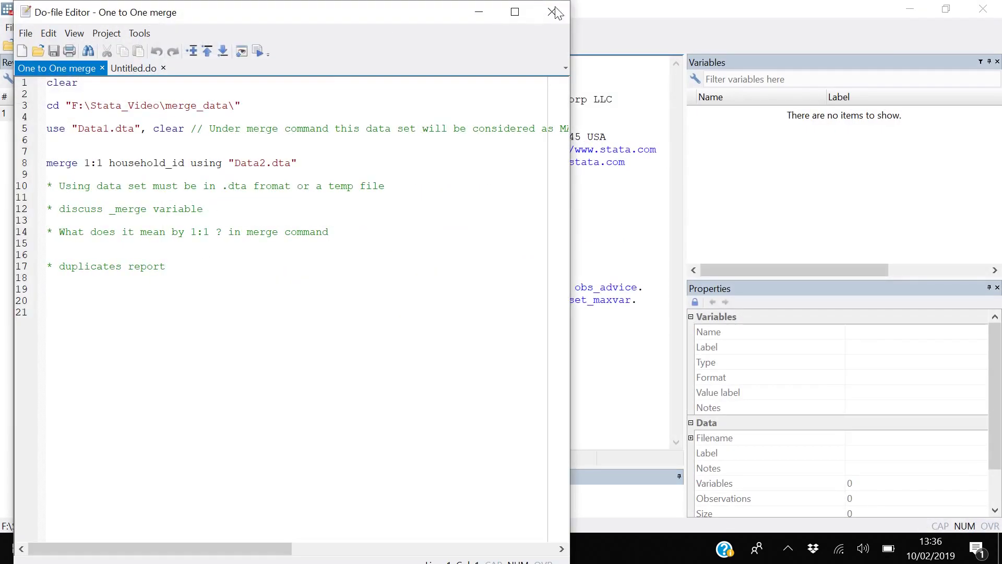
pyautogui.click(515, 12)
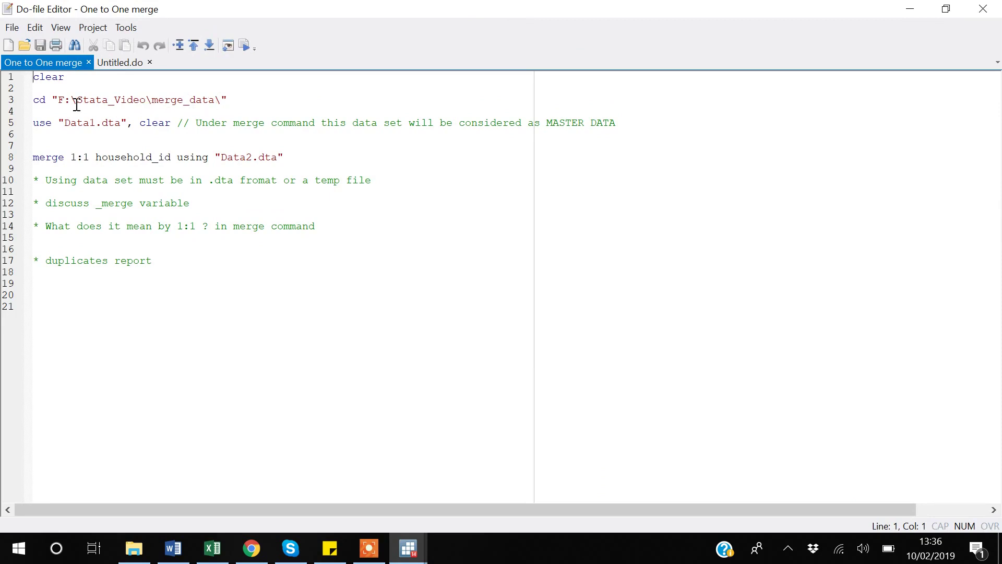
# Insert a blank line below the cd command, and highlight the use "Data1.dta", clear command and its comment marker
pyautogui.click(52, 110)
pyautogui.press('Return')
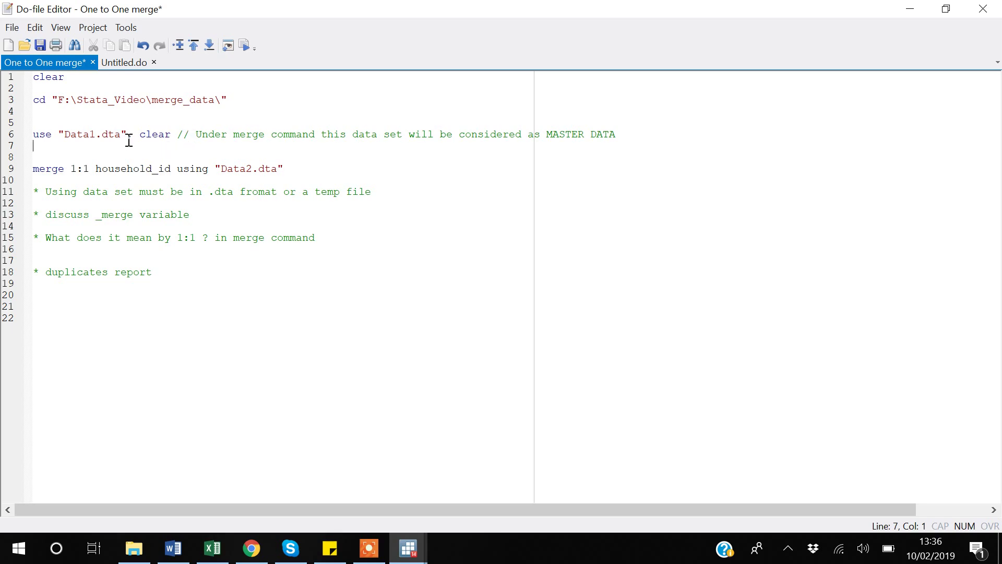
pyautogui.moveTo(171, 135); pyautogui.dragTo(23, 137)
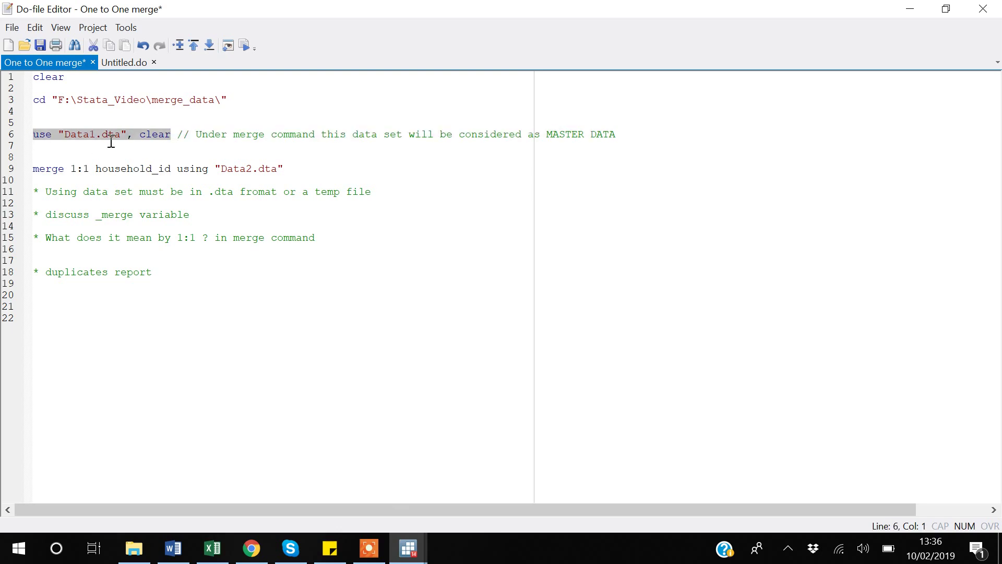
pyautogui.click(192, 135)
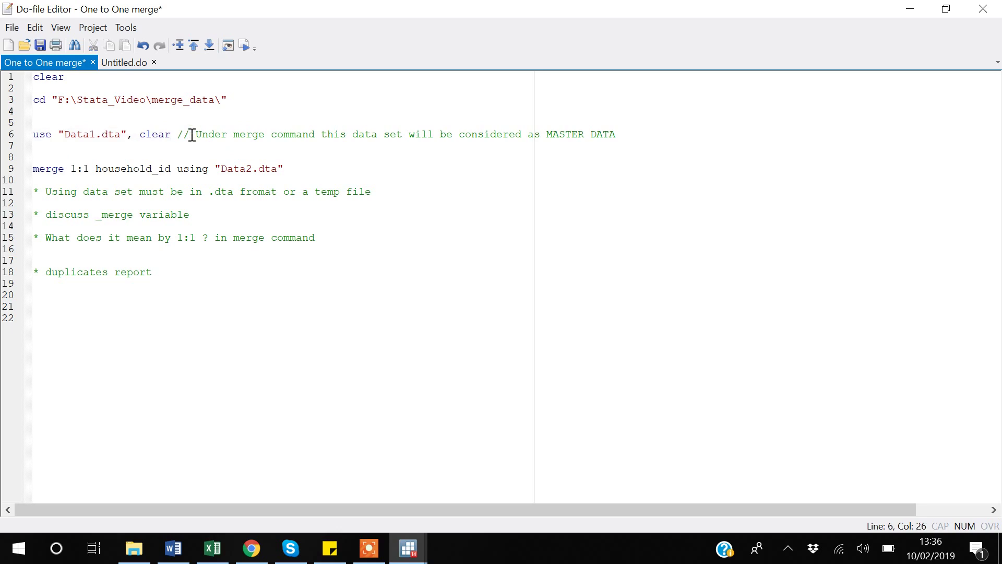
pyautogui.hotkey('shift', 'Left')
pyautogui.hotkey('shift', 'Left')
# Insert a blank line below the use command and place a "*" comment marker on line 8
pyautogui.click(108, 155)
pyautogui.press('Return')
pyautogui.press('Up')
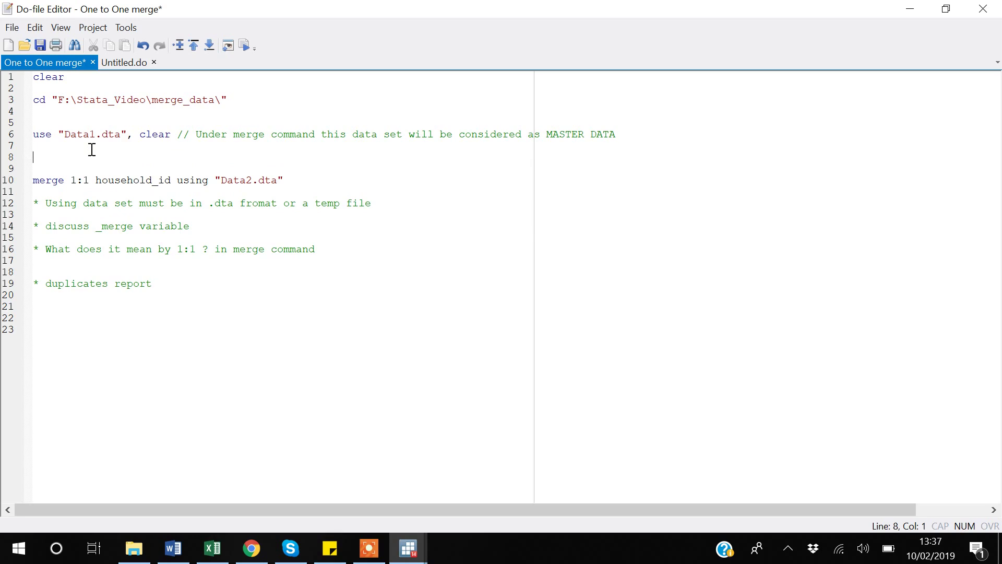
pyautogui.write('//')
pyautogui.press('BackSpace')
pyautogui.press('BackSpace')
pyautogui.write('*')
# Insert a blank line below the merge command, highlighting its 1:1 and household_id parts and "temp file" in the comment underneath
pyautogui.click(90, 180)
pyautogui.moveTo(76, 180); pyautogui.dragTo(70, 180)
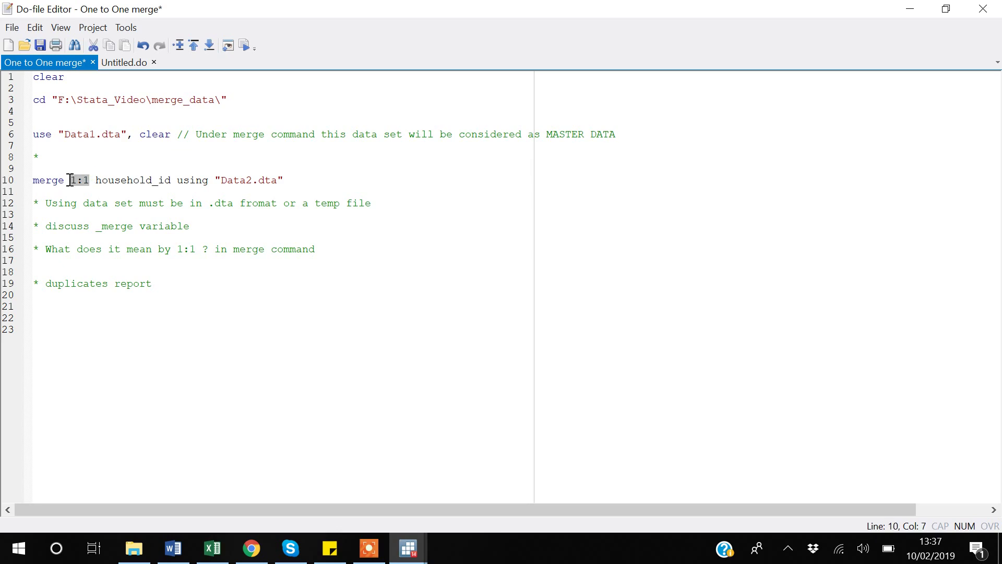
pyautogui.click(314, 180)
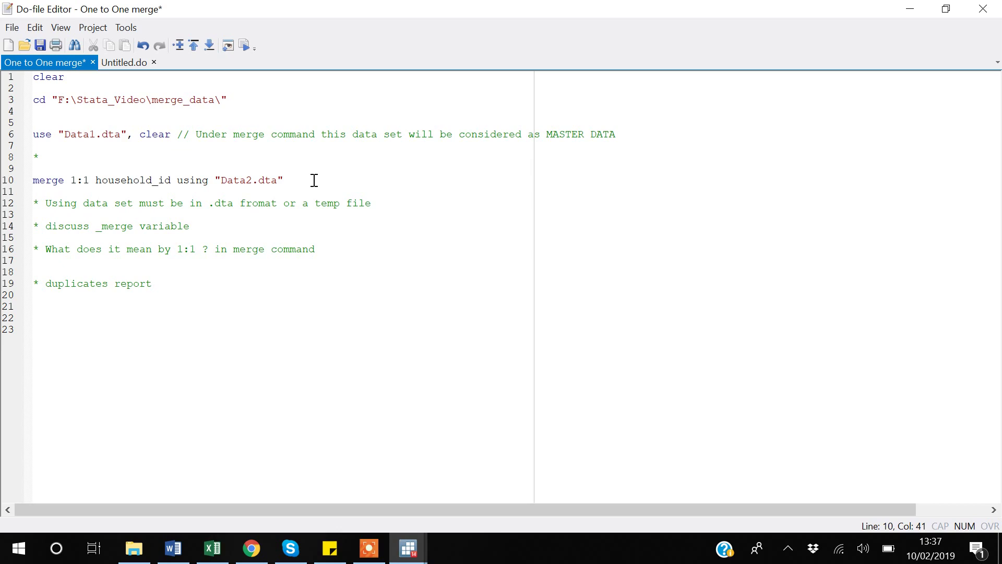
pyautogui.press('Return')
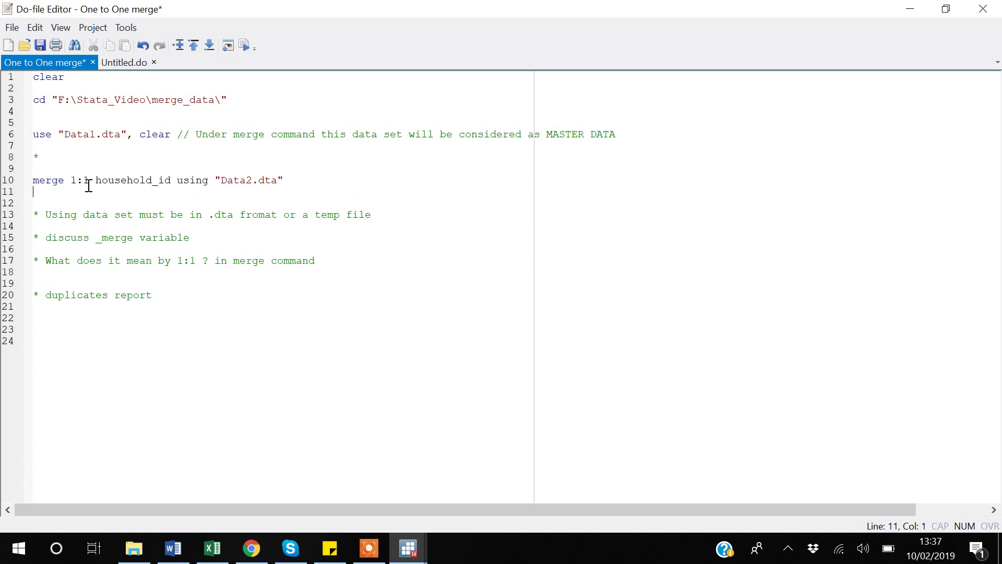
pyautogui.moveTo(171, 181); pyautogui.dragTo(96, 181)
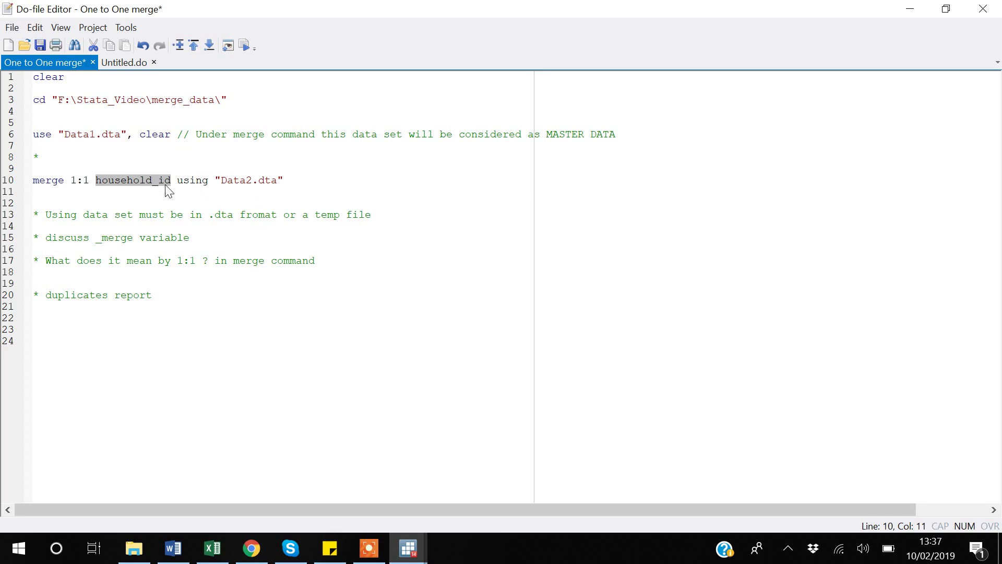
pyautogui.click(279, 182)
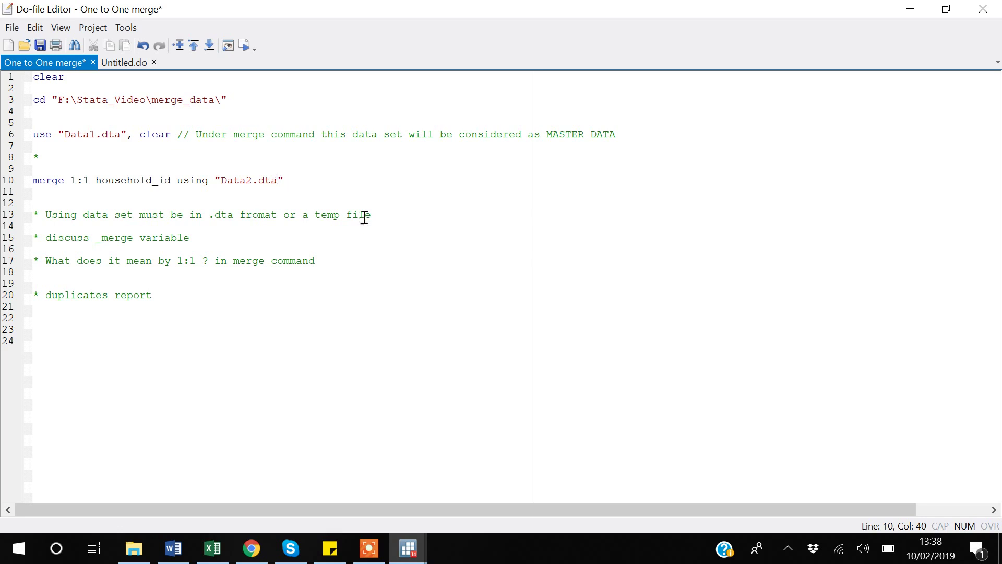
pyautogui.moveTo(376, 216); pyautogui.dragTo(318, 215)
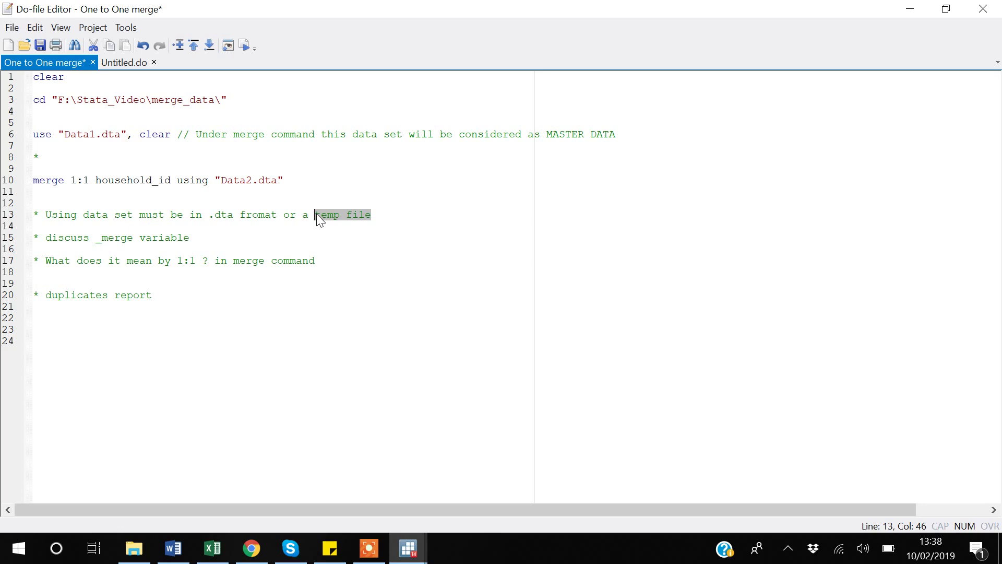
# Save the do-file and run only the lines from the beginning through the merge command
pyautogui.press('Up')
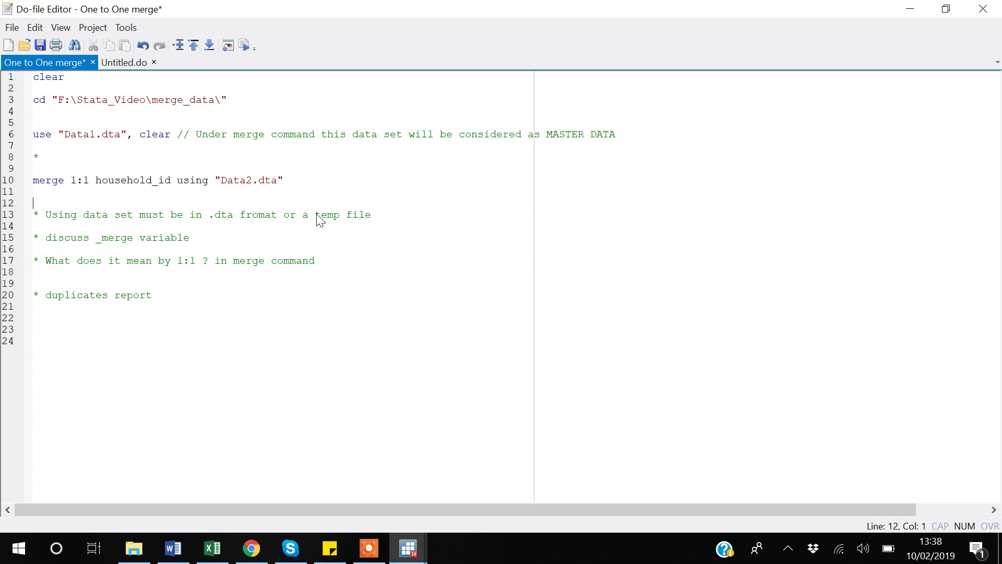
pyautogui.hotkey('ctrl', 'shift', 'Home')
pyautogui.hotkey('ctrl', 's')
pyautogui.hotkey('ctrl', 'd')
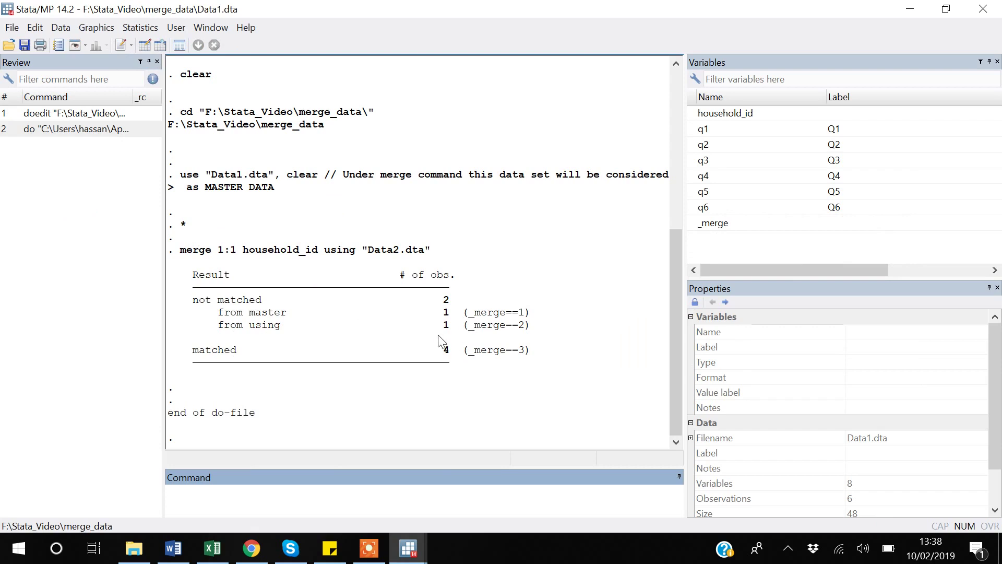
# Highlight the "not matched" row of the merge results and compare it with the merged table in Excel
pyautogui.moveTo(452, 300); pyautogui.dragTo(182, 297)
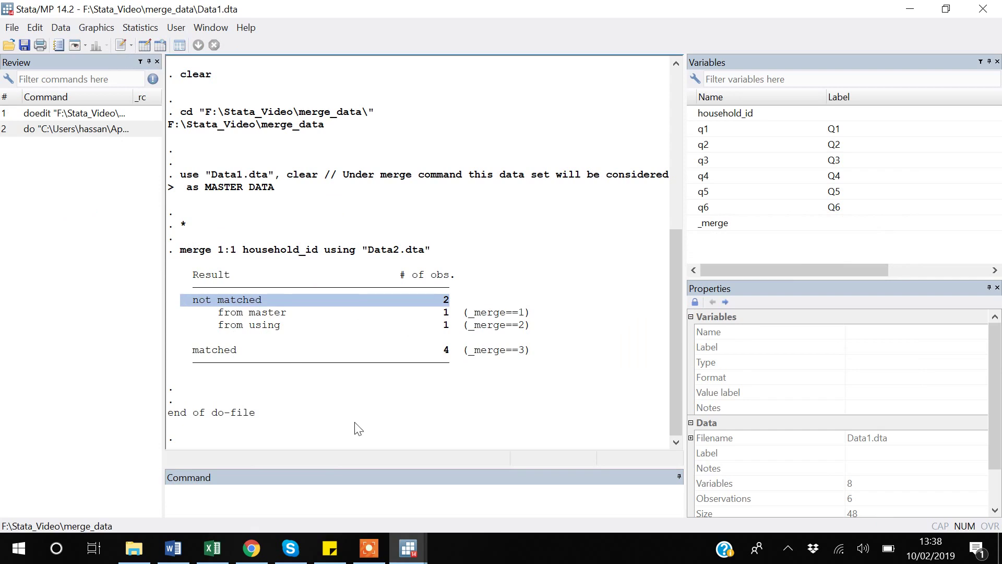
pyautogui.click(212, 548)
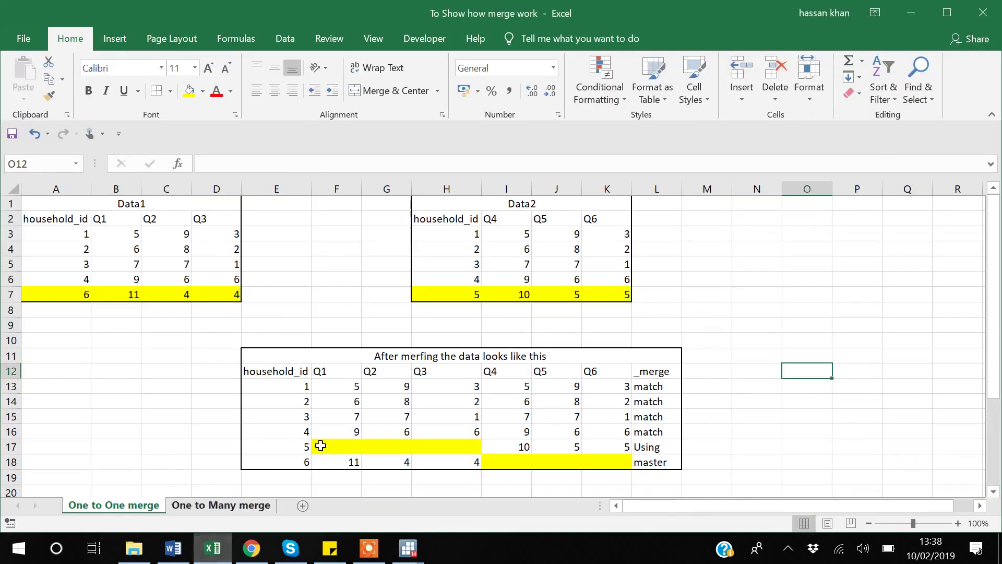
pyautogui.hotkey('alt', 'Tab')
pyautogui.hotkey('alt', 'Tab')
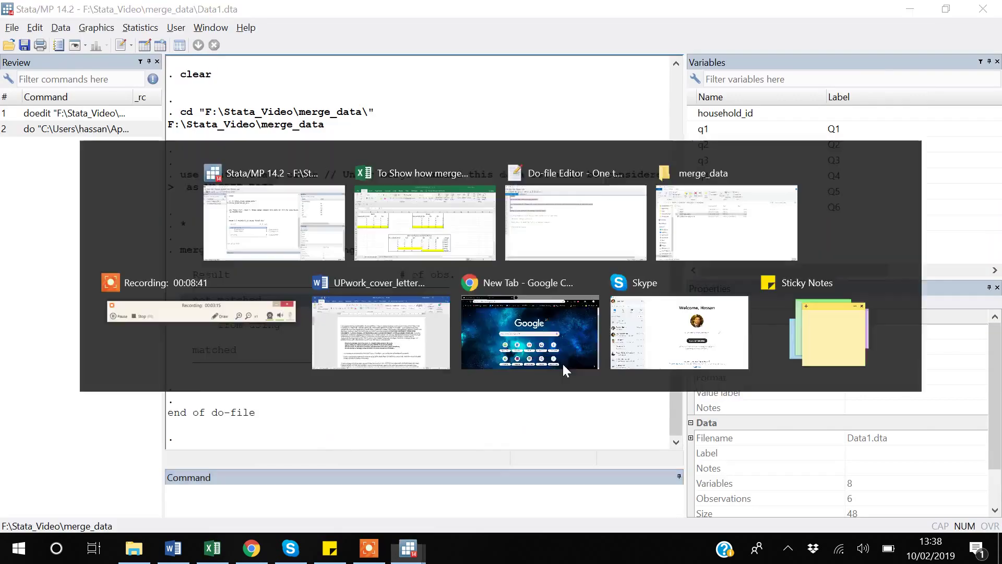
pyautogui.hotkey('alt', 'Tab')
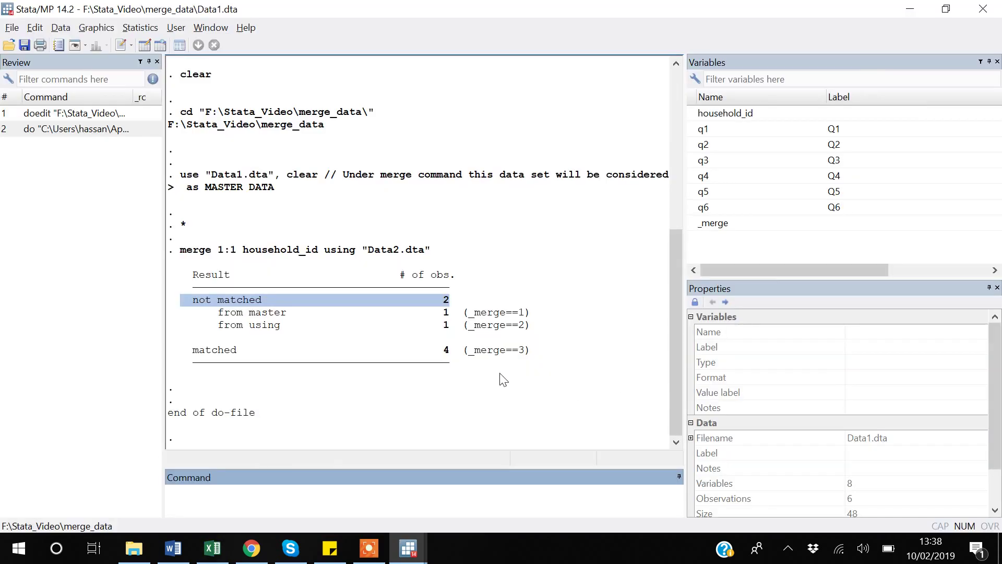
# Compare the match labels in L13:L16 and the master label in L18 of the Excel sheet with Stata's merge results
pyautogui.hotkey('alt', 'Tab')
pyautogui.click(645, 385)
pyautogui.hotkey('shift', 'Down')
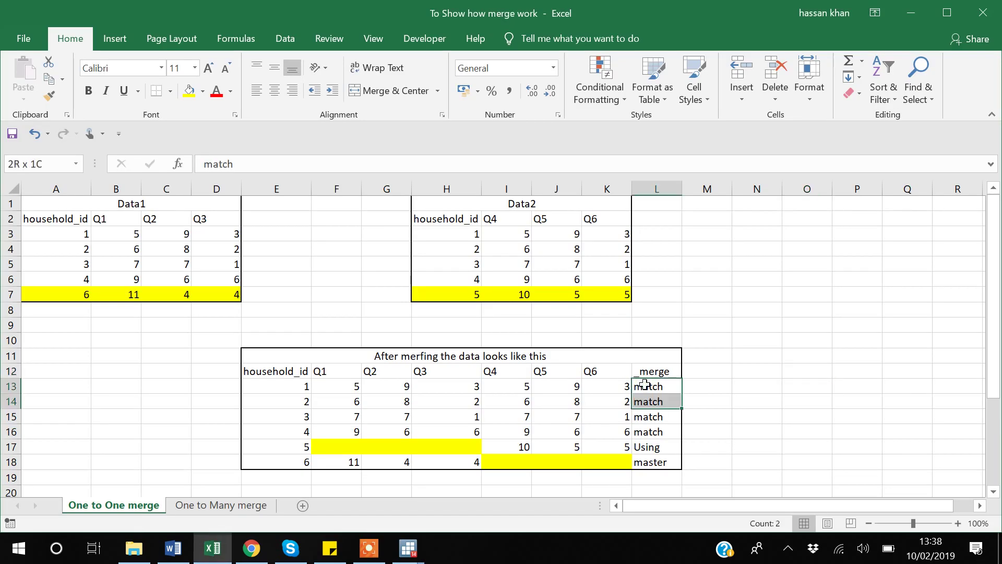
pyautogui.hotkey('shift', 'Down')
pyautogui.hotkey('shift', 'Down')
pyautogui.hotkey('alt', 'Tab')
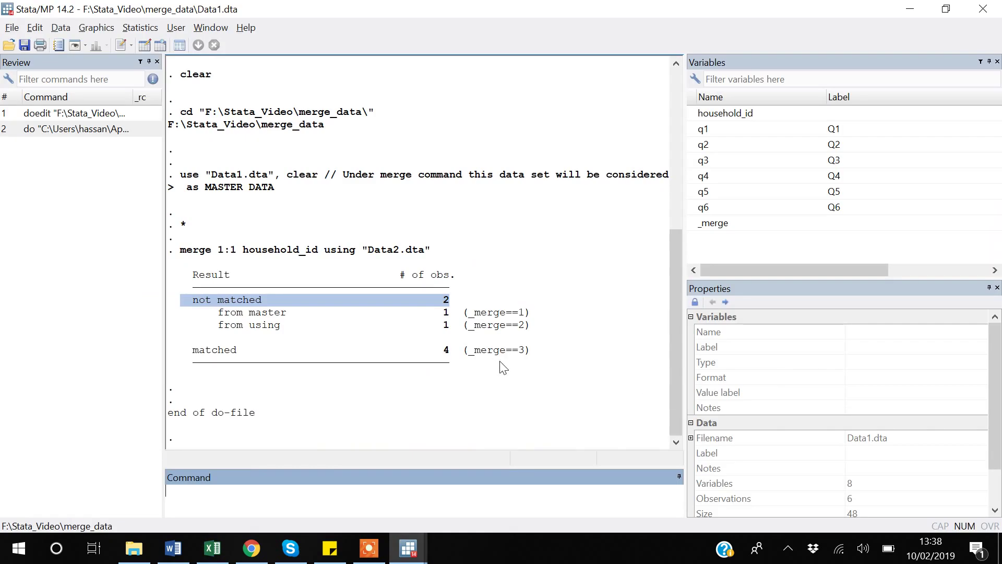
pyautogui.hotkey('alt', 'Tab')
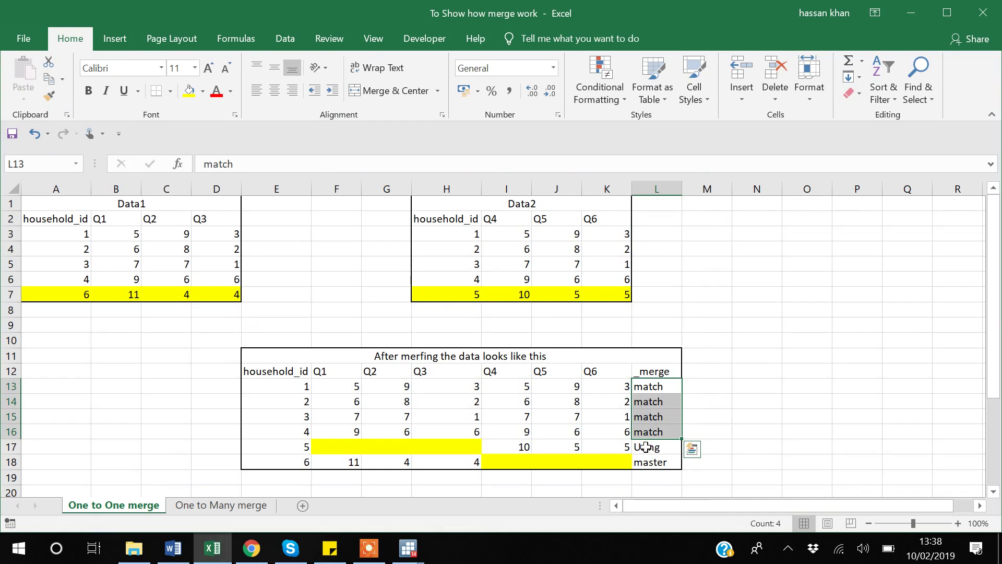
pyautogui.hotkey('alt', 'Tab')
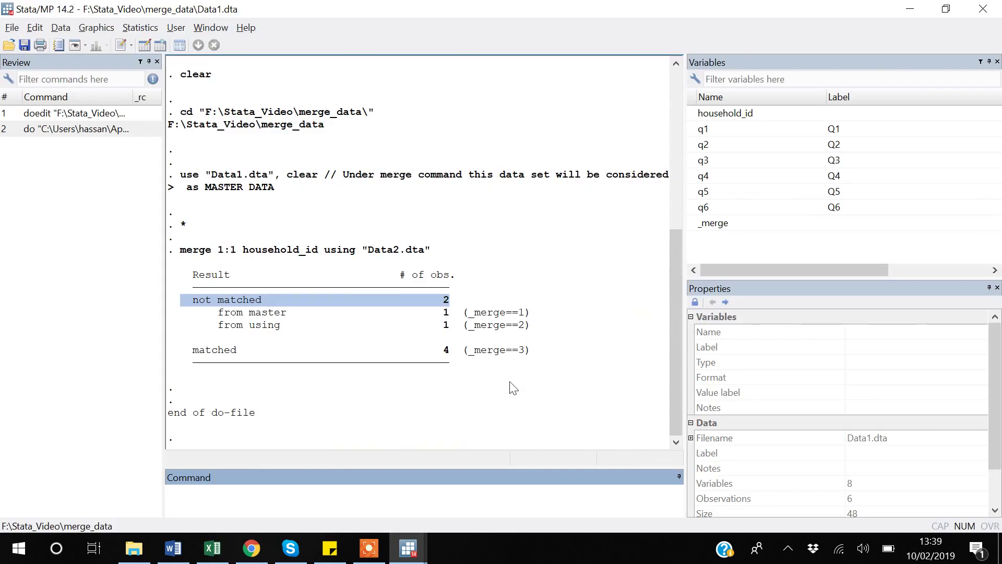
pyautogui.hotkey('alt', 'Tab')
pyautogui.click(648, 461)
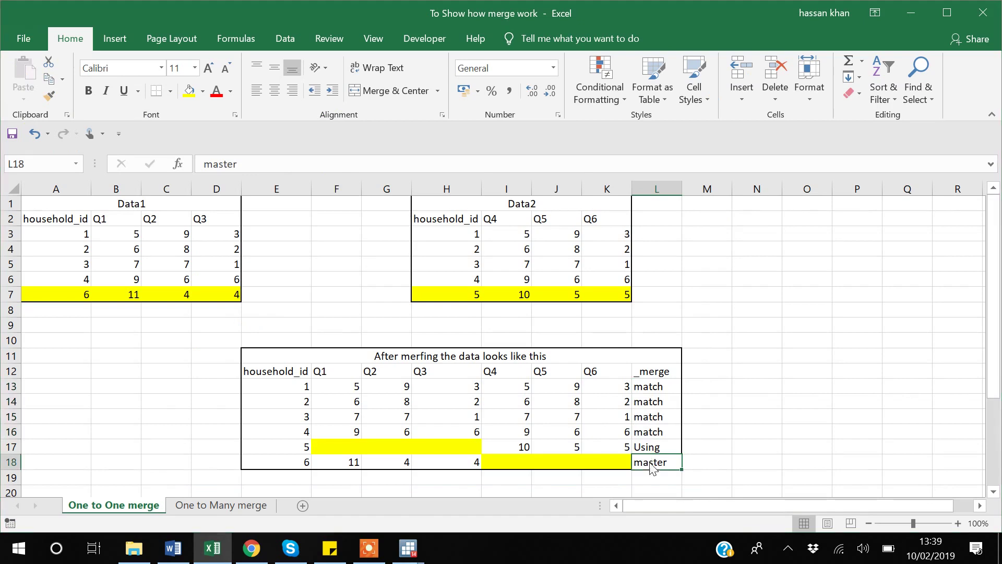
# Browse the merged dataset in Stata with br, examine its household rows and _merge values, and close the data browser
pyautogui.hotkey('alt', 'Tab')
pyautogui.write('br')
pyautogui.press('Return')
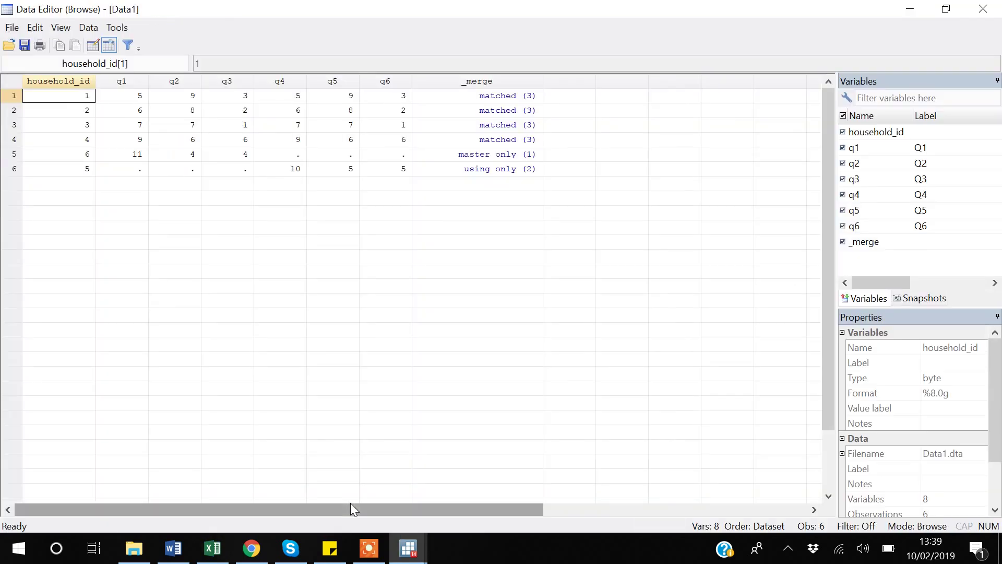
pyautogui.press('Right')
pyautogui.press('Right')
pyautogui.press('Right')
pyautogui.press('Right')
pyautogui.press('Right')
pyautogui.press('Left')
pyautogui.press('Left')
pyautogui.press('Left')
pyautogui.press('Left')
pyautogui.press('Left')
pyautogui.press('Down')
pyautogui.press('Down')
pyautogui.press('Down')
pyautogui.press('Down')
pyautogui.press('Down')
pyautogui.press('Up')
pyautogui.press('Up')
pyautogui.press('Up')
pyautogui.press('Up')
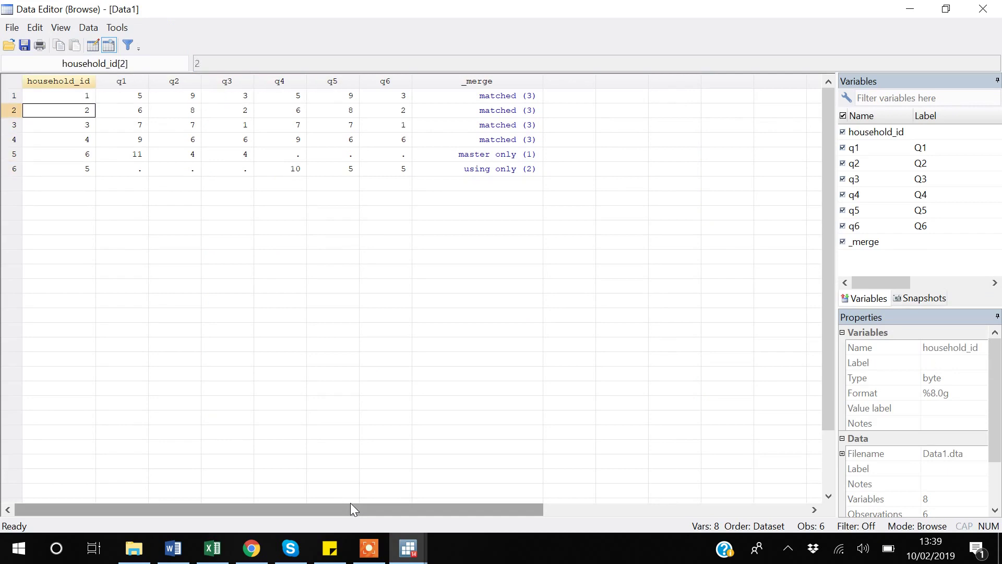
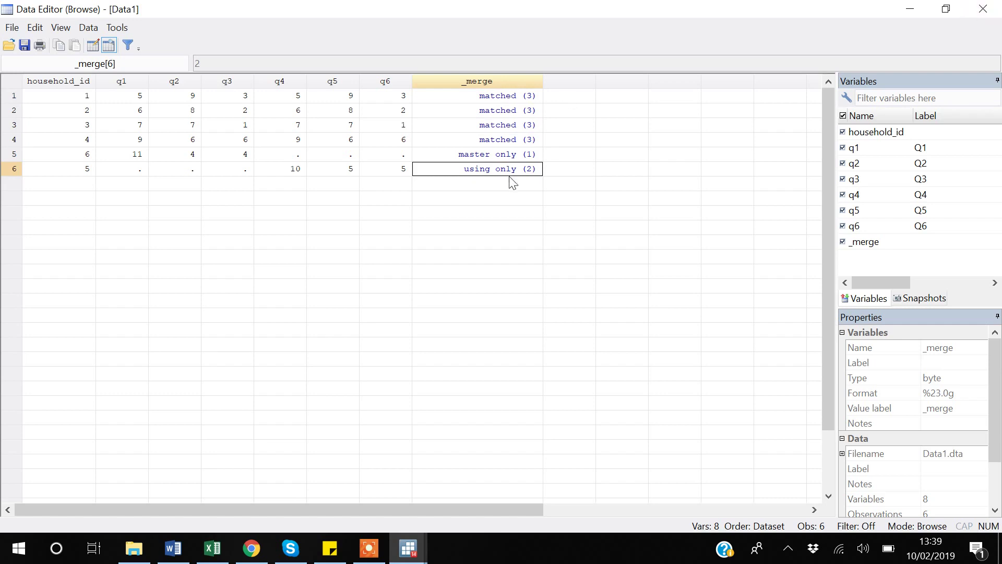
pyautogui.click(981, 9)
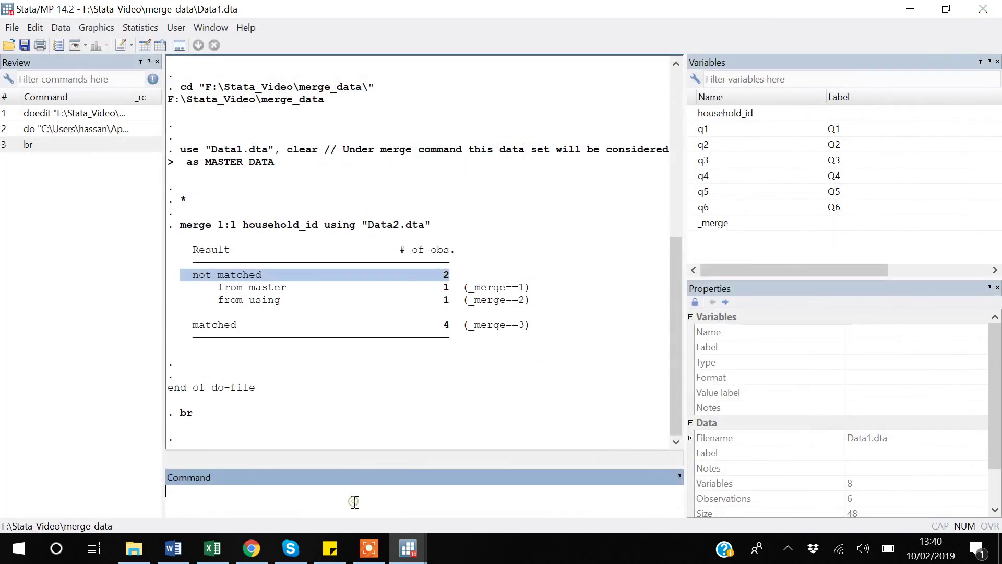
# Keep only the matched observations by running keep if _merge==3
pyautogui.write('keeo')
pyautogui.press('BackSpace')
pyautogui.press('BackSpace')
pyautogui.write('p')
pyautogui.write('if _merge==3')
pyautogui.hotkey('shift', 'Left')
pyautogui.hotkey('shift', 'Left')
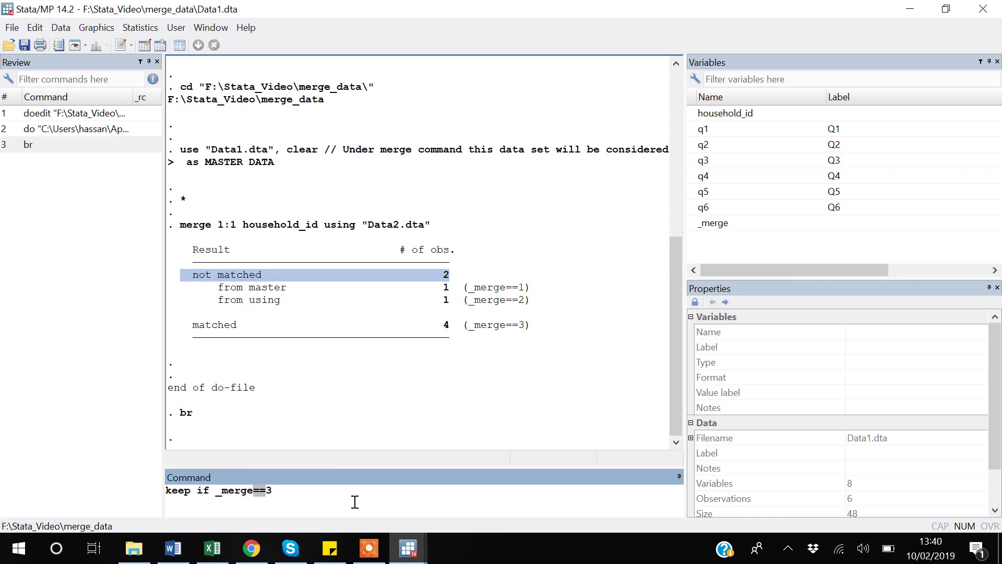
pyautogui.press('Right')
pyautogui.press('Return')
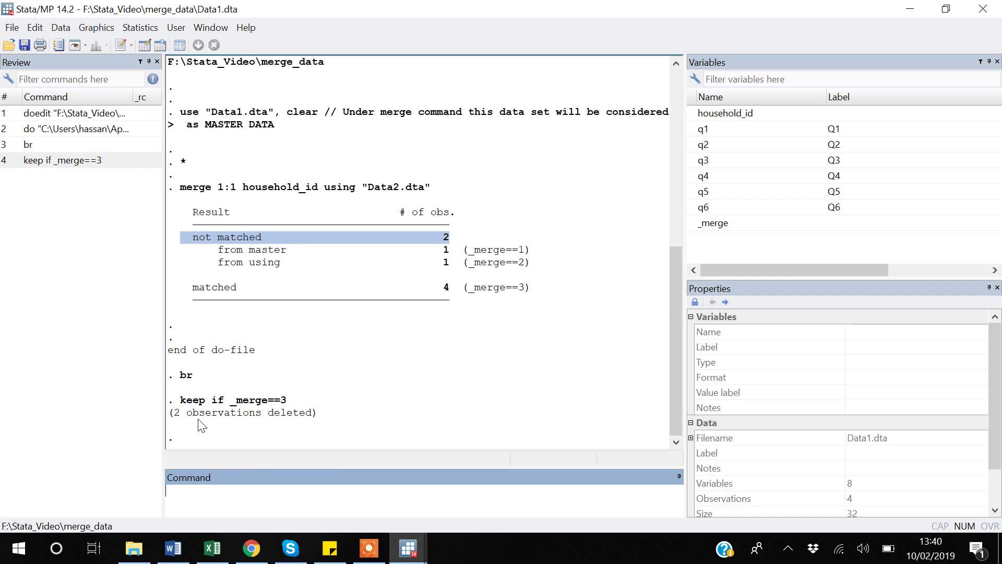
# Browse the filtered dataset with br, check the q1 to q6 and _merge values of the remaining households, and close the browser
pyautogui.write('br')
pyautogui.press('Return')
pyautogui.press('Right')
pyautogui.press('Right')
pyautogui.press('Right')
pyautogui.press('Right')
pyautogui.press('Right')
pyautogui.press('Right')
pyautogui.press('Right')
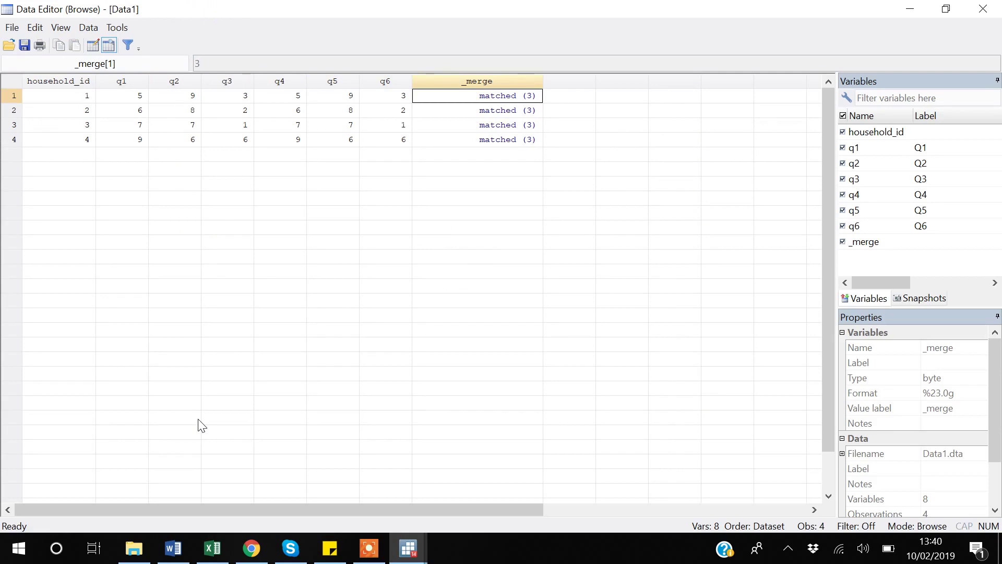
pyautogui.press('Left')
pyautogui.press('Down')
pyautogui.press('Down')
pyautogui.press('Down')
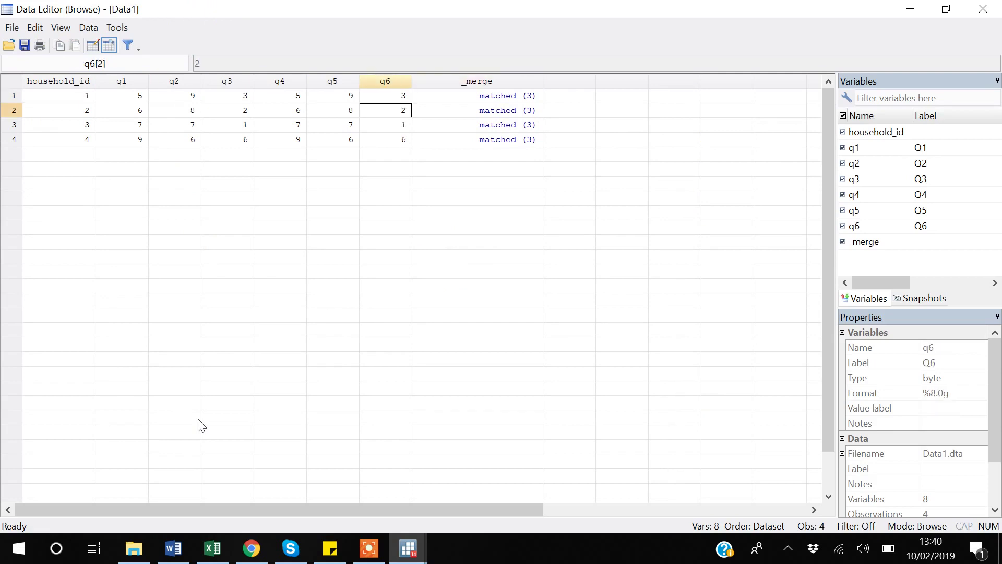
pyautogui.press('Left')
pyautogui.press('Left')
pyautogui.press('Left')
pyautogui.press('Left')
pyautogui.press('Left')
pyautogui.press('Left')
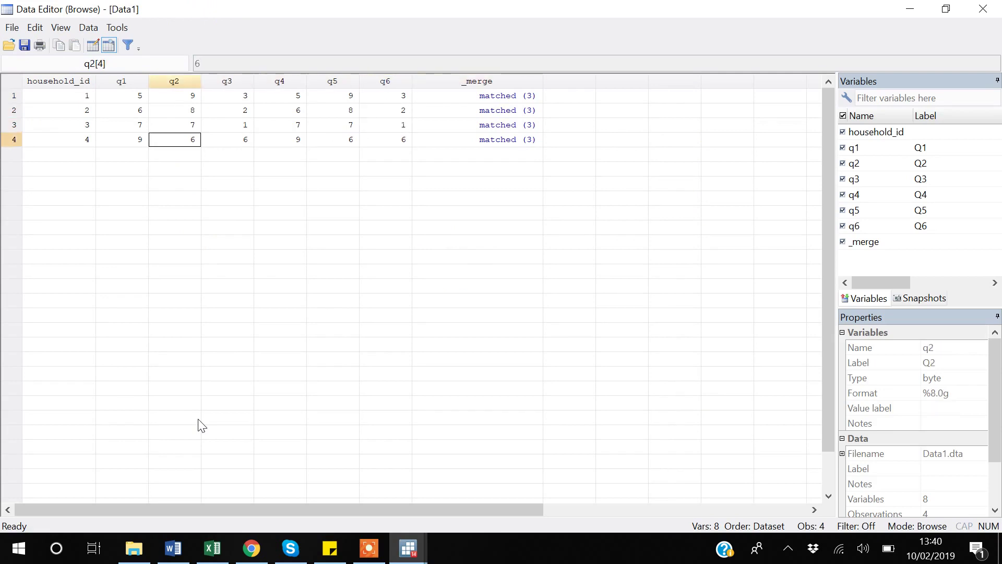
pyautogui.press('Right')
pyautogui.press('Right')
pyautogui.press('Right')
pyautogui.press('Right')
pyautogui.press('Right')
pyautogui.press('Right')
pyautogui.press('Left')
pyautogui.press('Left')
pyautogui.press('Left')
pyautogui.press('Left')
pyautogui.press('Left')
pyautogui.press('Right')
pyautogui.press('Right')
pyautogui.press('Right')
pyautogui.press('Right')
pyautogui.hotkey('alt', 'F4')
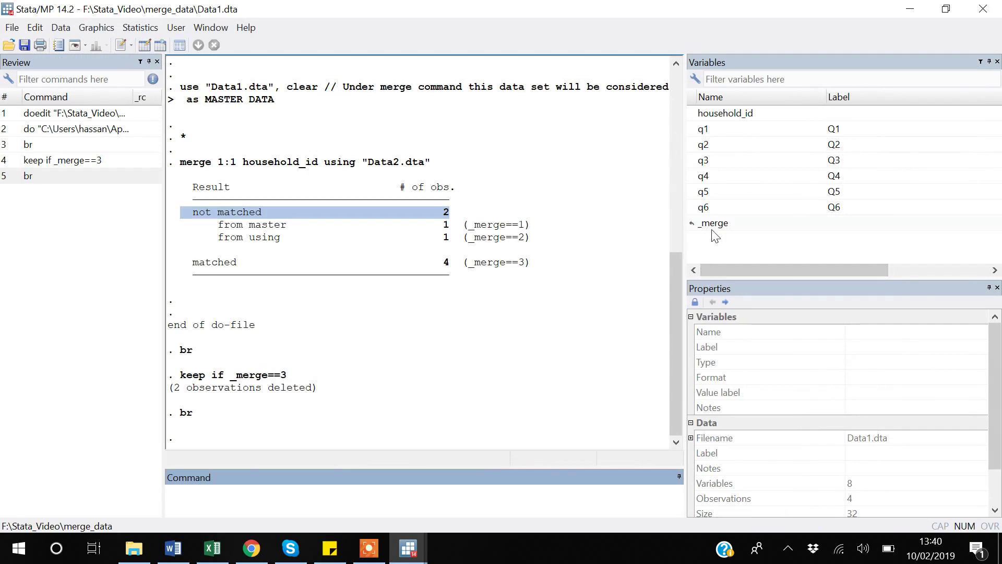
# Remove the _merge variable from the dataset by running drop _merge
pyautogui.click(241, 498)
pyautogui.write('drop _merge')
pyautogui.press('Return')
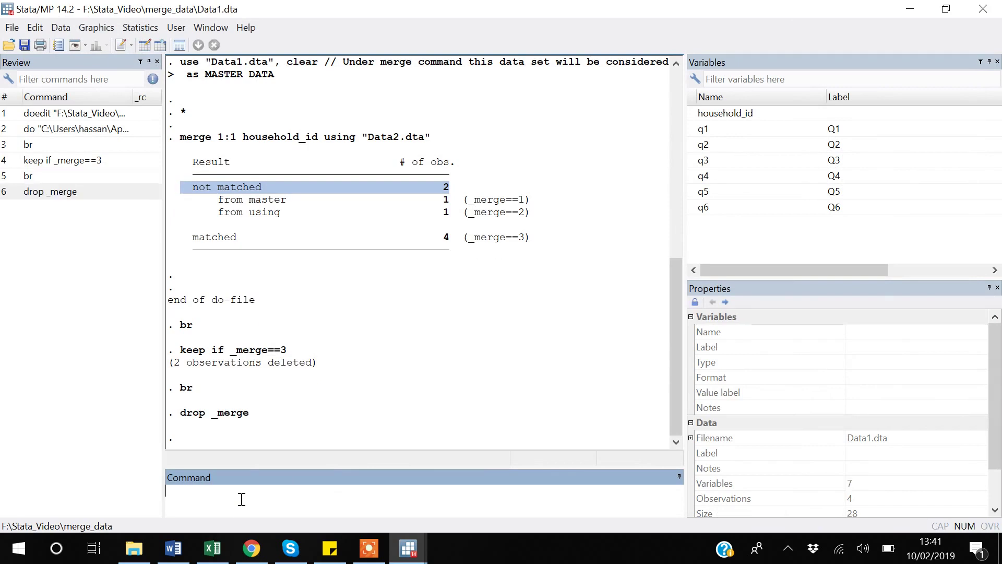
# Return to the "One to One merge" do-file and insert two blank lines below the merge command
pyautogui.hotkey('alt', 'Tab')
pyautogui.hotkey('alt', 'Tab')
pyautogui.moveTo(413, 555)
pyautogui.click(455, 507)
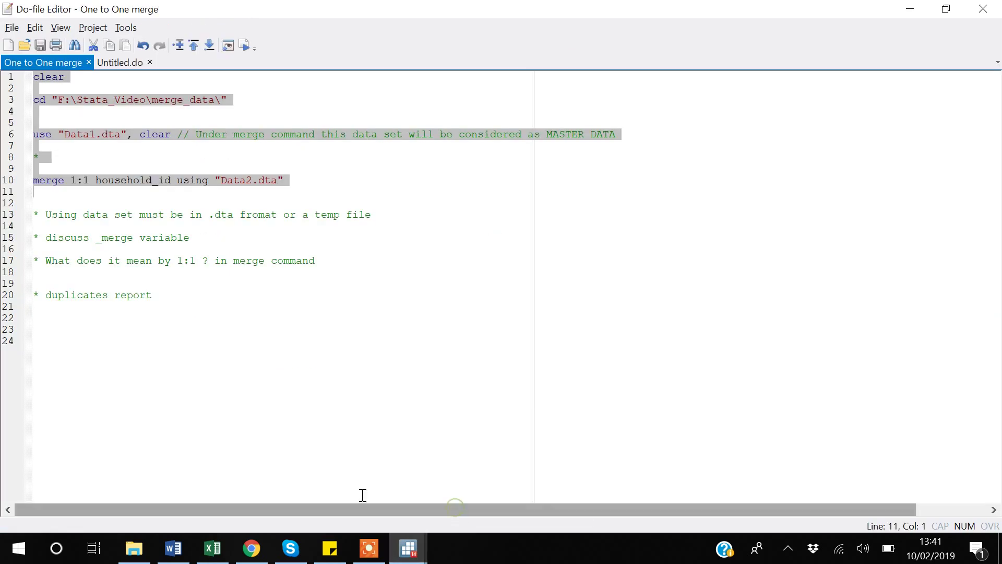
pyautogui.click(63, 199)
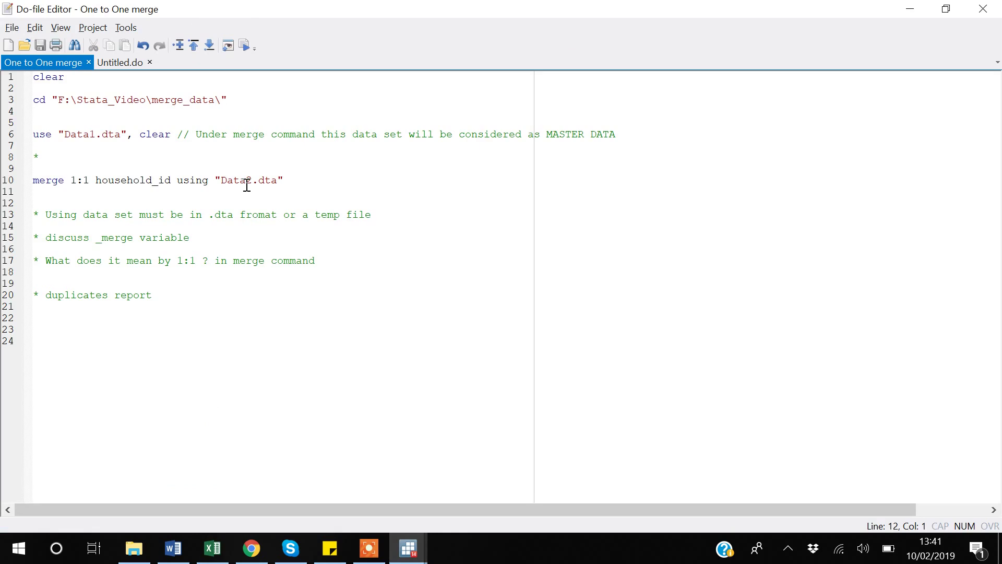
pyautogui.click(292, 182)
pyautogui.press('Return')
pyautogui.press('Return')
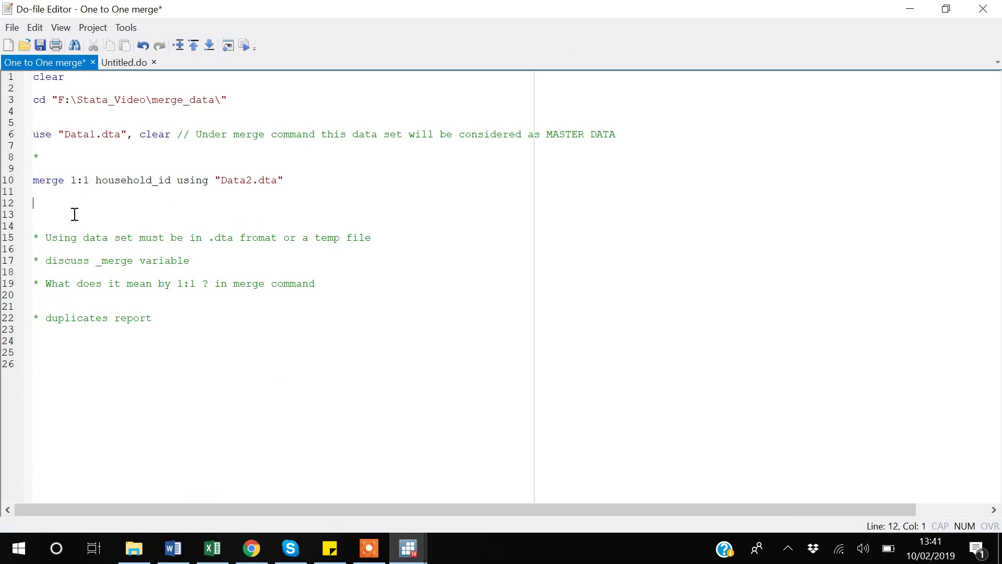
pyautogui.hotkey('alt', 'Tab')
pyautogui.hotkey('alt', 'Tab')
pyautogui.hotkey('alt', 'Tab')
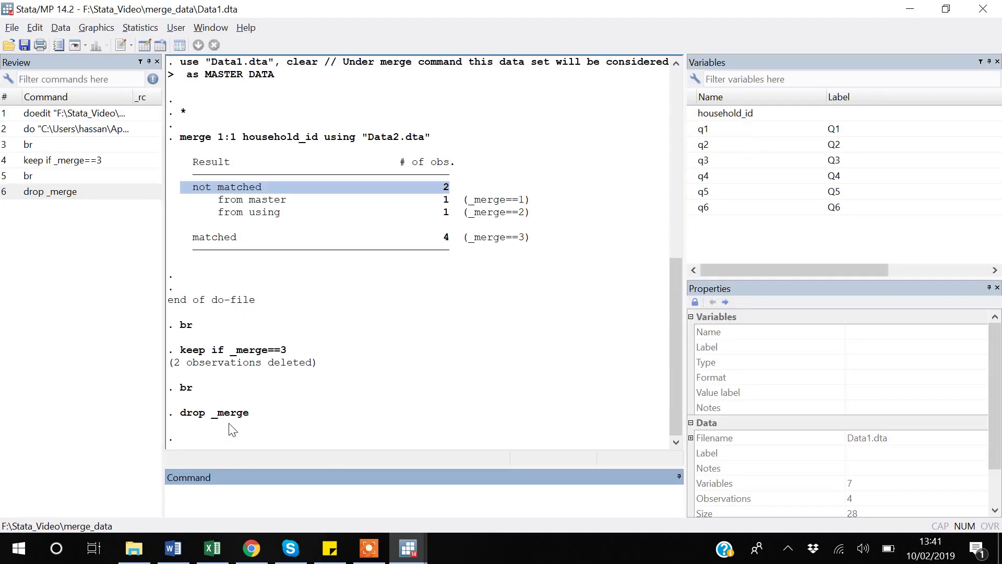
pyautogui.hotkey('alt', 'Tab')
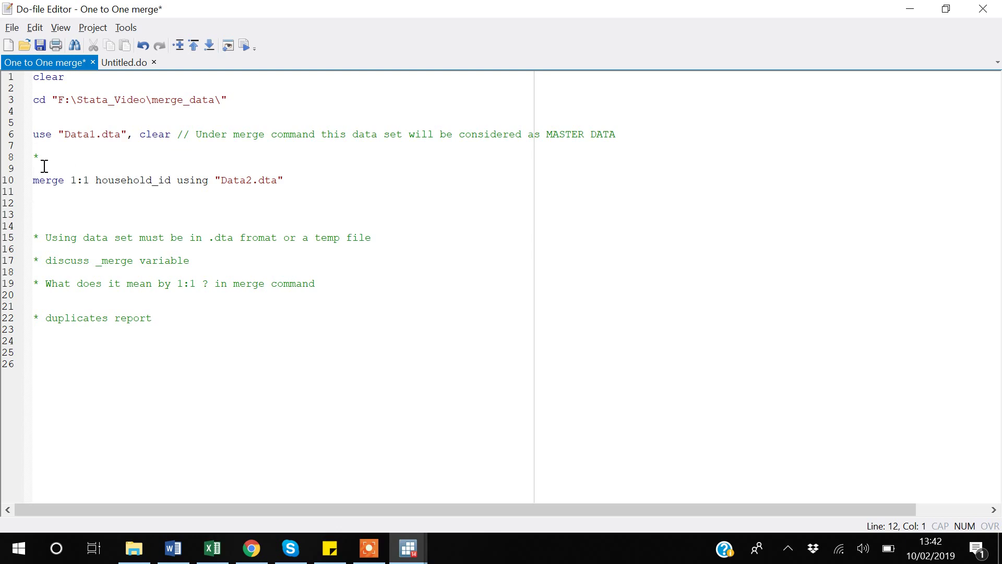
# Add a blank line below the use command and run the do-file lines from clear through use "Data1.dta" to reload the master data
pyautogui.click(39, 146)
pyautogui.press('Return')
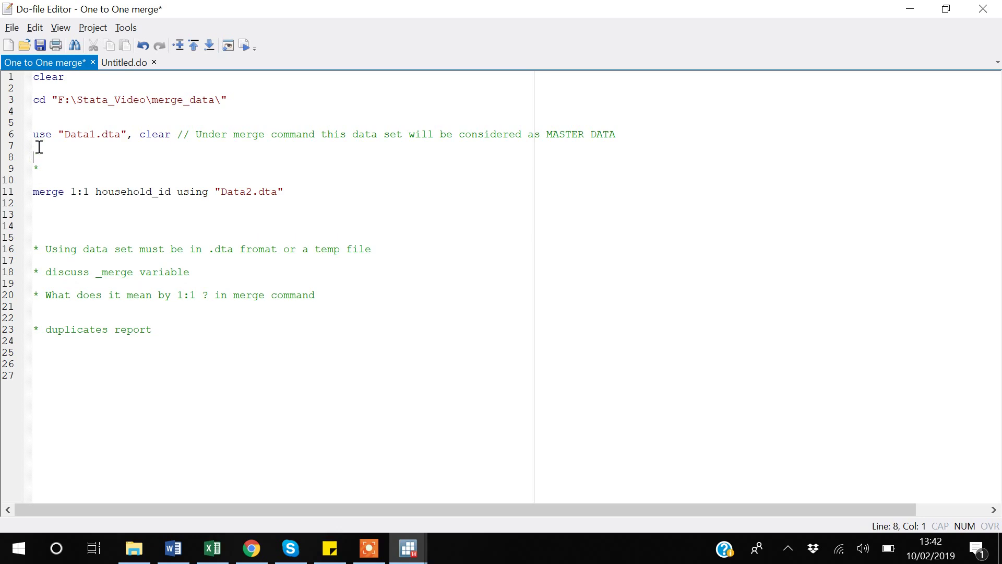
pyautogui.hotkey('ctrl', 'shift', 'Home')
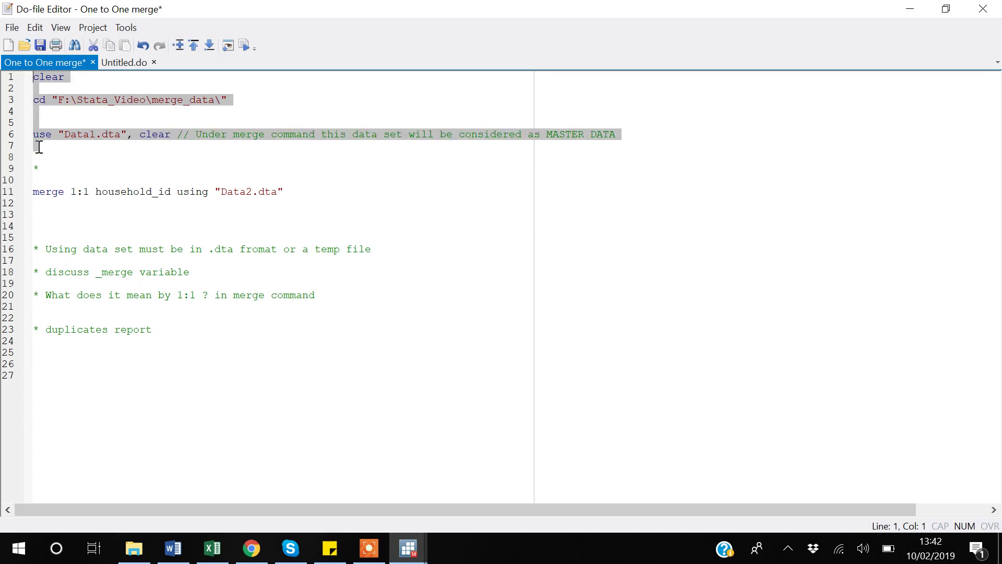
pyautogui.hotkey('ctrl', 'd')
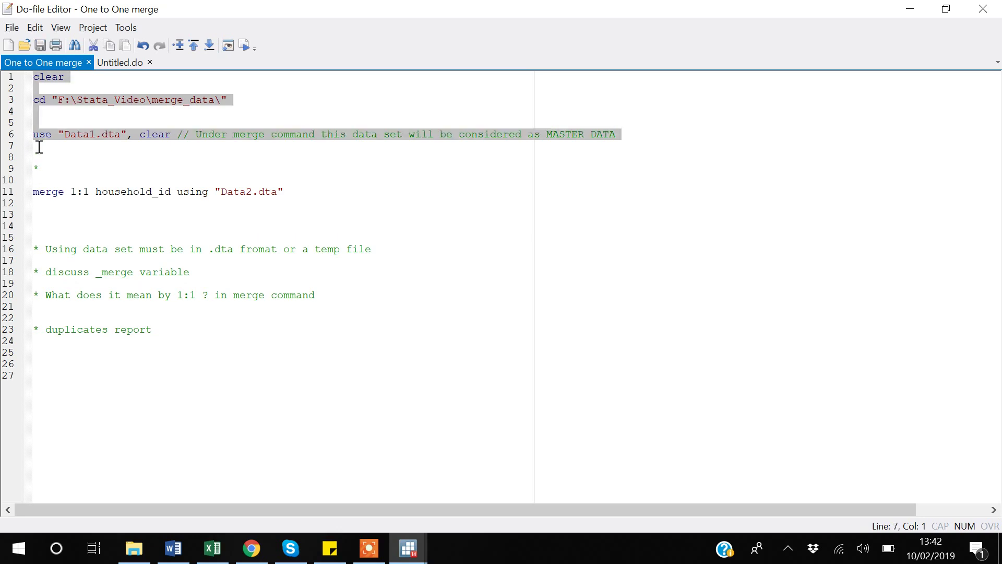
# Browse the reloaded Data1 dataset with br, check its household_id and q1 to q3 values, and close the browser
pyautogui.hotkey('alt', 'Tab')
pyautogui.write('br')
pyautogui.press('Return')
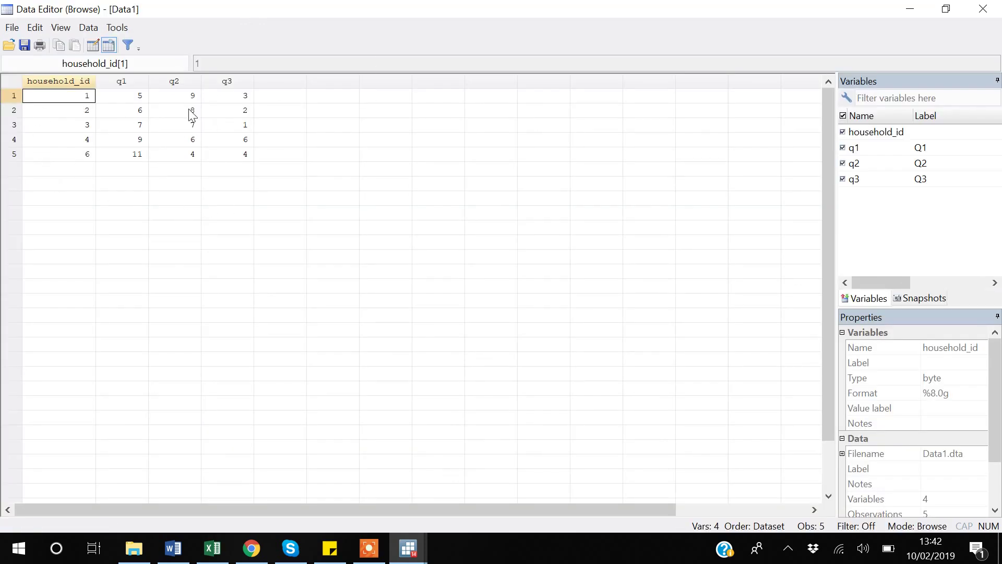
pyautogui.click(983, 9)
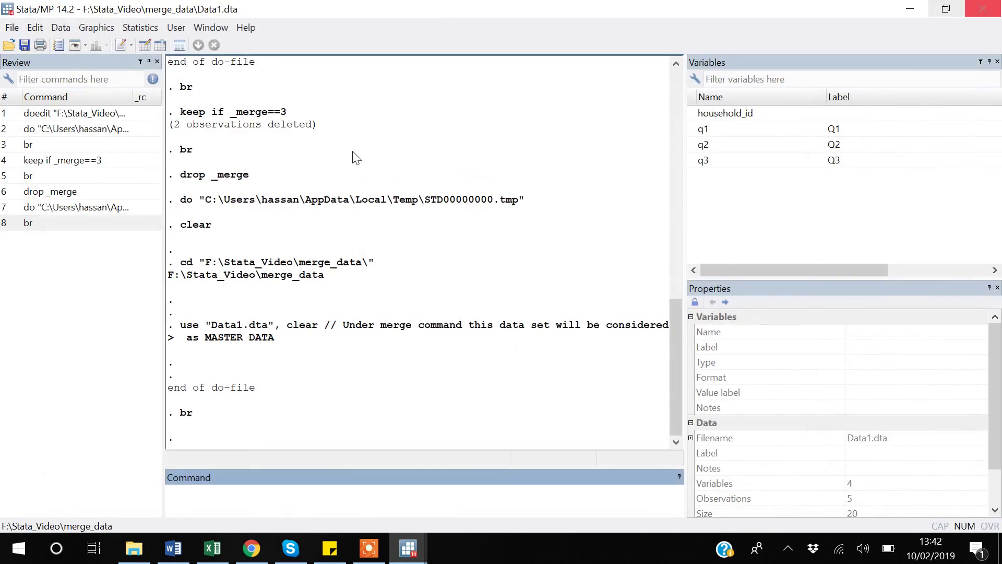
# Open Data1 for editing, copy the entire row of household_id 6 into a new row 6, and close the editor
pyautogui.click(145, 46)
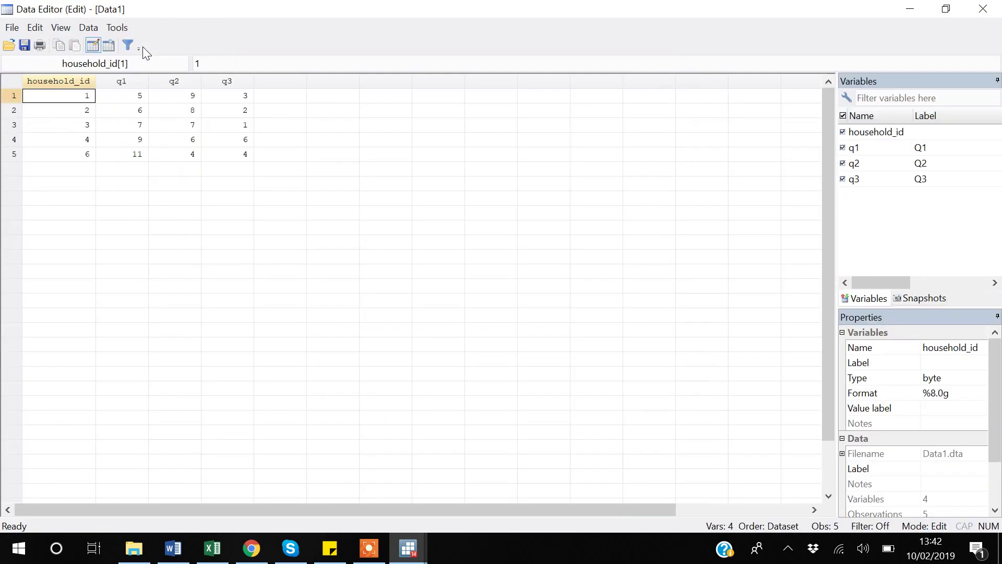
pyautogui.click(76, 157)
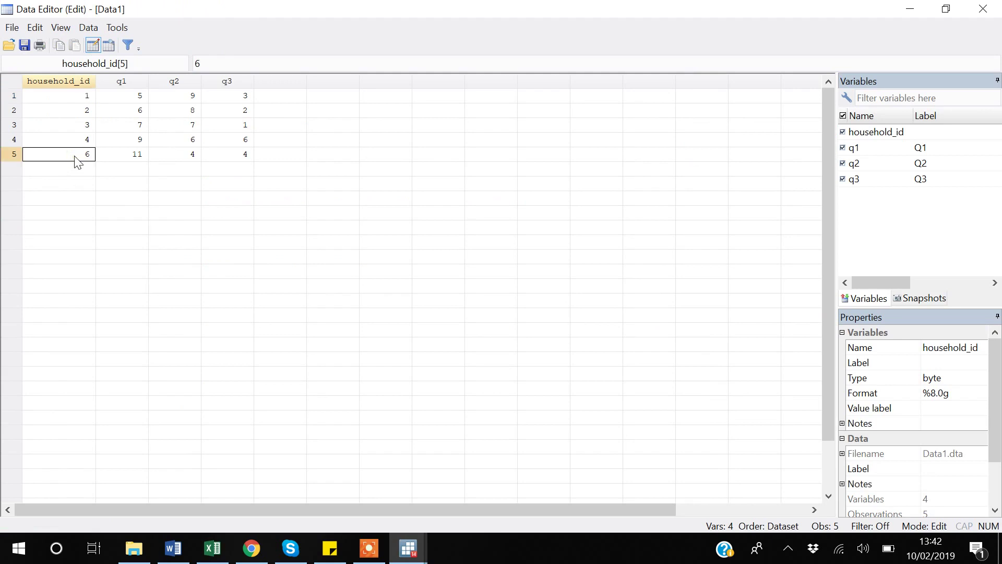
pyautogui.hotkey('shift', 'Right')
pyautogui.hotkey('shift', 'Right')
pyautogui.hotkey('shift', 'Right')
pyautogui.hotkey('ctrl', 'c')
pyautogui.press('Down')
pyautogui.hotkey('ctrl', 'v')
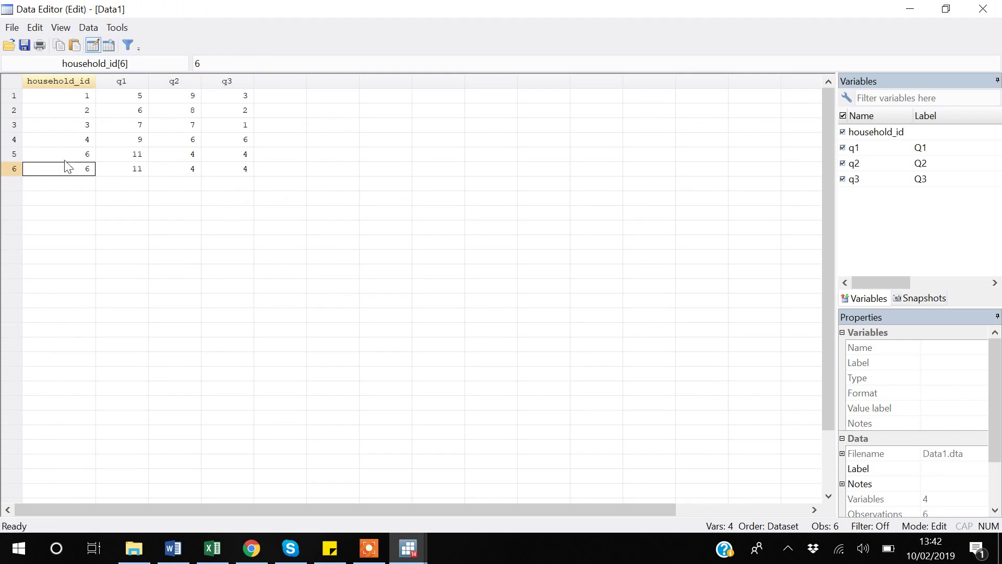
pyautogui.click(994, 9)
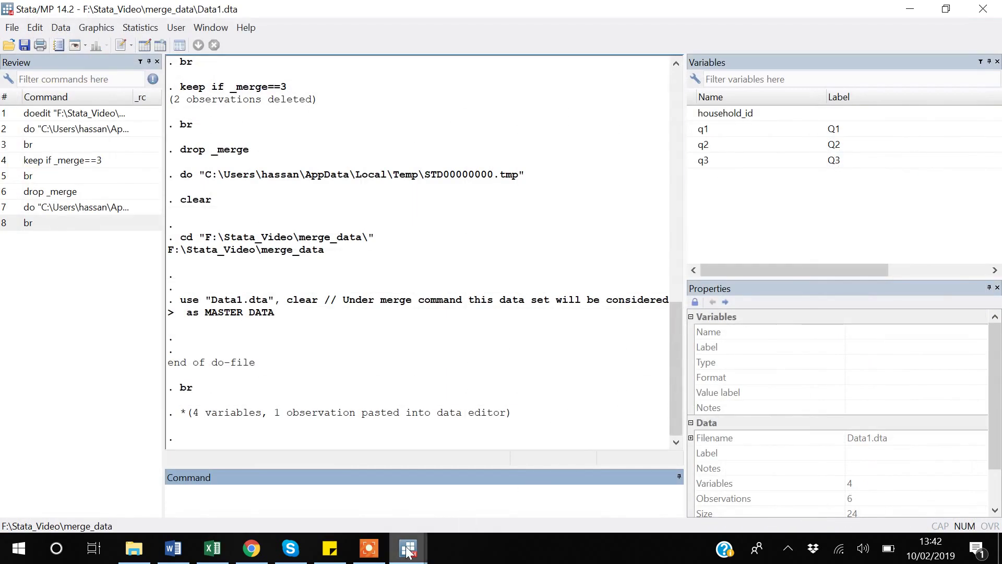
# Try to merge the dataset containing the duplicate by running only the merge 1:1 household_id using "Data2.dta" line of the do-file
pyautogui.moveTo(408, 553)
pyautogui.click(463, 498)
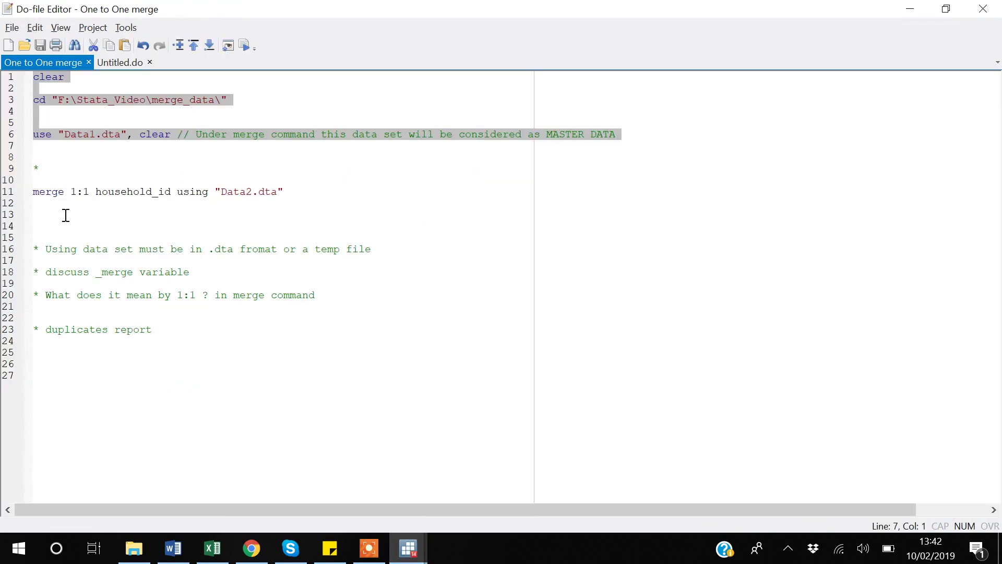
pyautogui.click(65, 215)
pyautogui.hotkey('shift', 'Up')
pyautogui.hotkey('shift', 'Up')
pyautogui.hotkey('shift', 'Up')
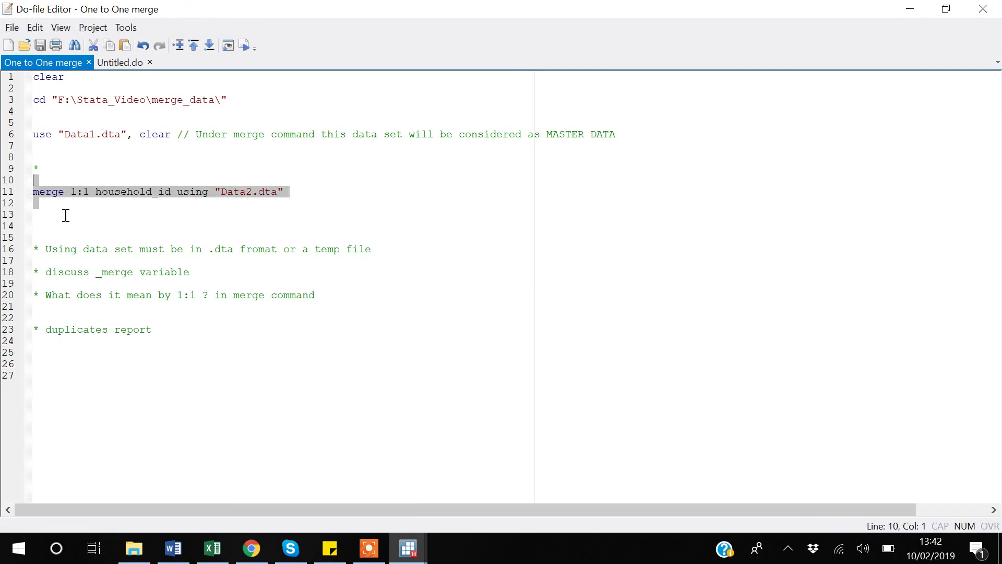
pyautogui.hotkey('ctrl', 'd')
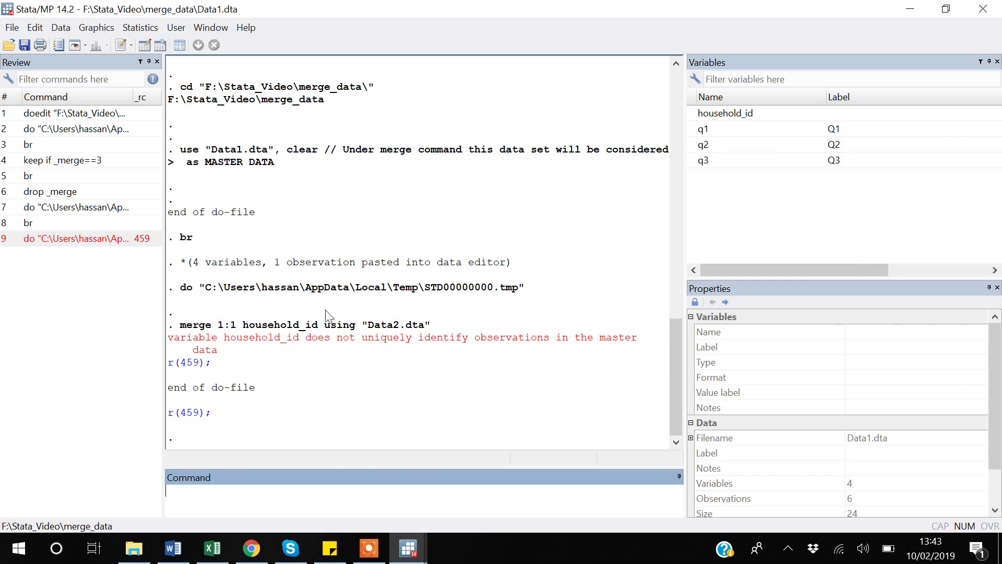
# Check household_id for duplicates in the master data by running duplicates report household_id
pyautogui.hotkey('alt', 'Tab')
pyautogui.hotkey('alt', 'Tab')
pyautogui.write('duplicates report')
pyautogui.click(691, 113)
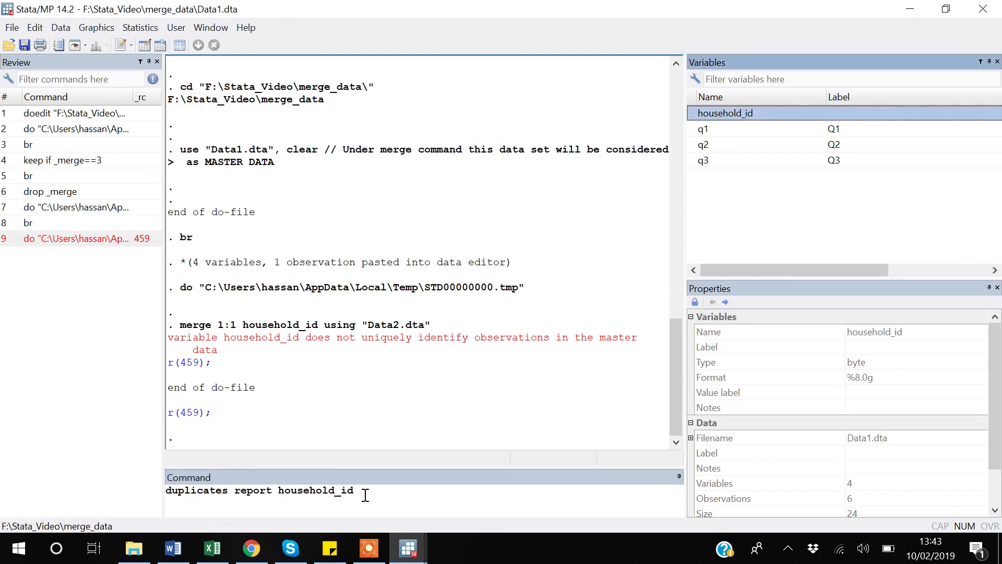
pyautogui.press('Return')
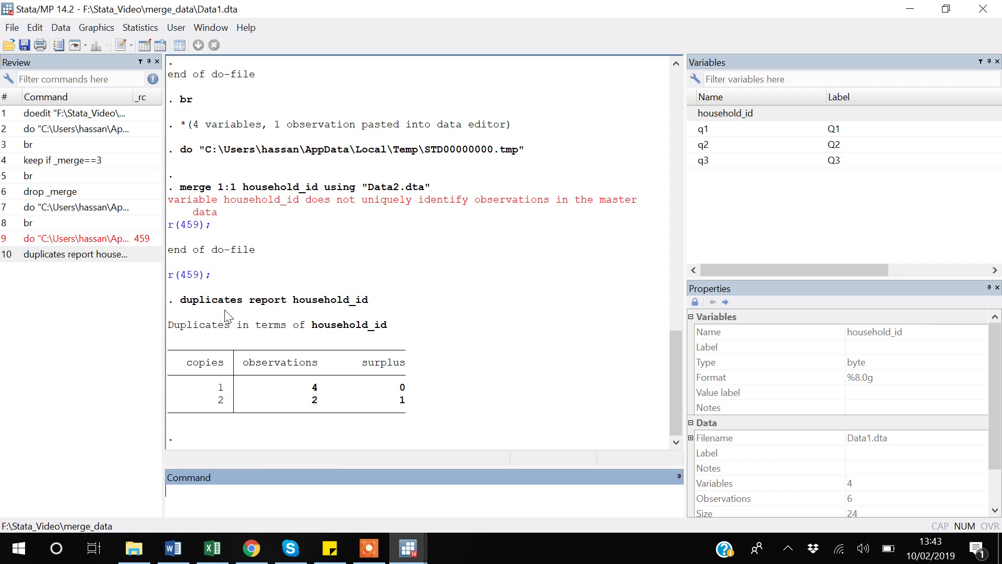
# Browse the dataset with br, inspect the duplicated household_id 6 rows, and close the browser
pyautogui.write('br')
pyautogui.press('Return')
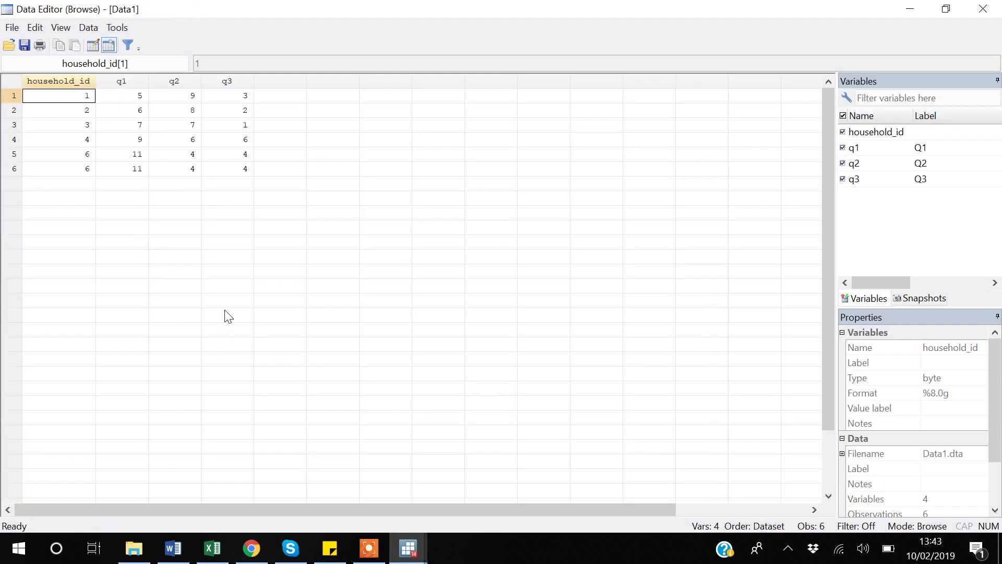
pyautogui.press('Down')
pyautogui.press('Down')
pyautogui.press('Down')
pyautogui.press('Down')
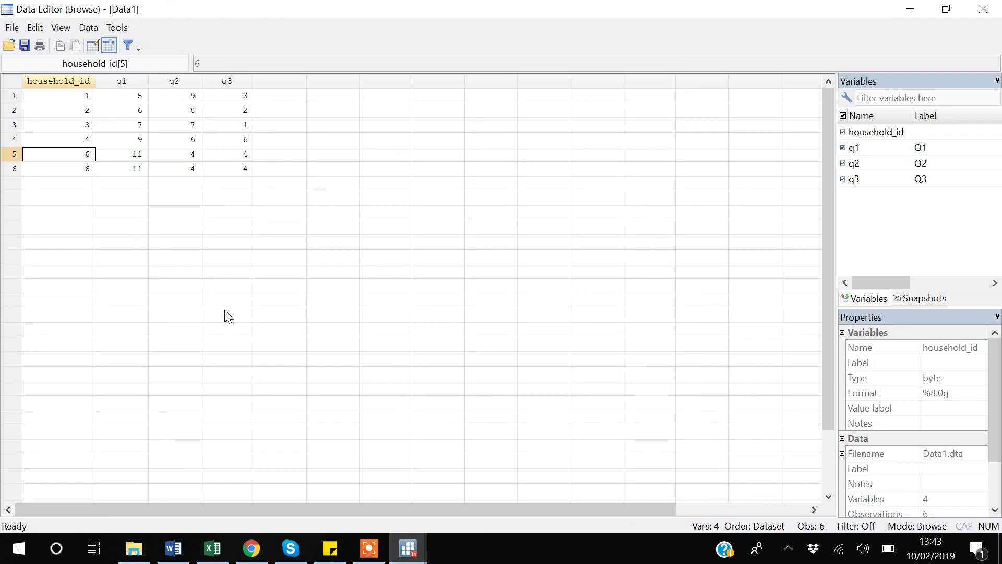
pyautogui.press('Right')
pyautogui.press('Right')
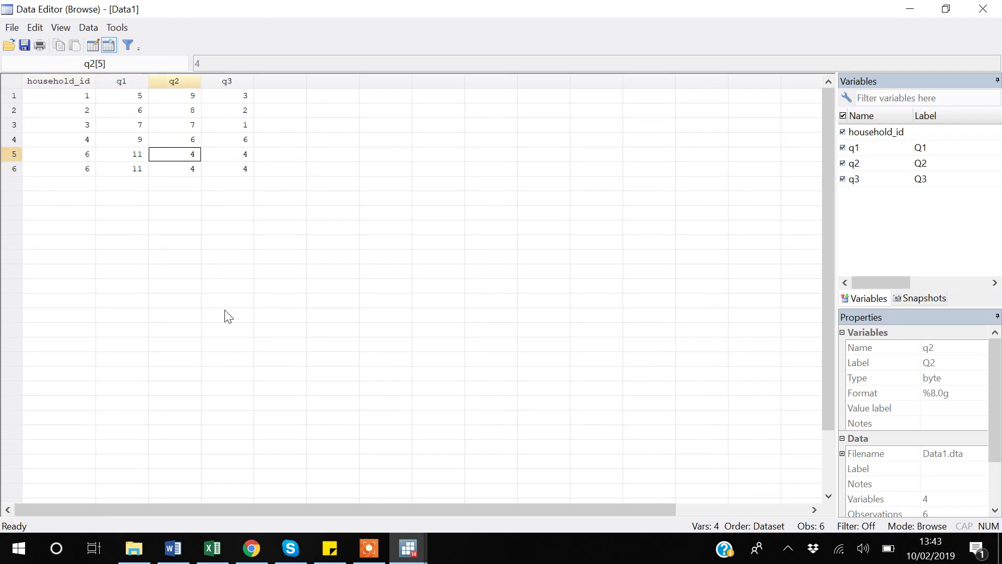
pyautogui.hotkey('alt', 'F4')
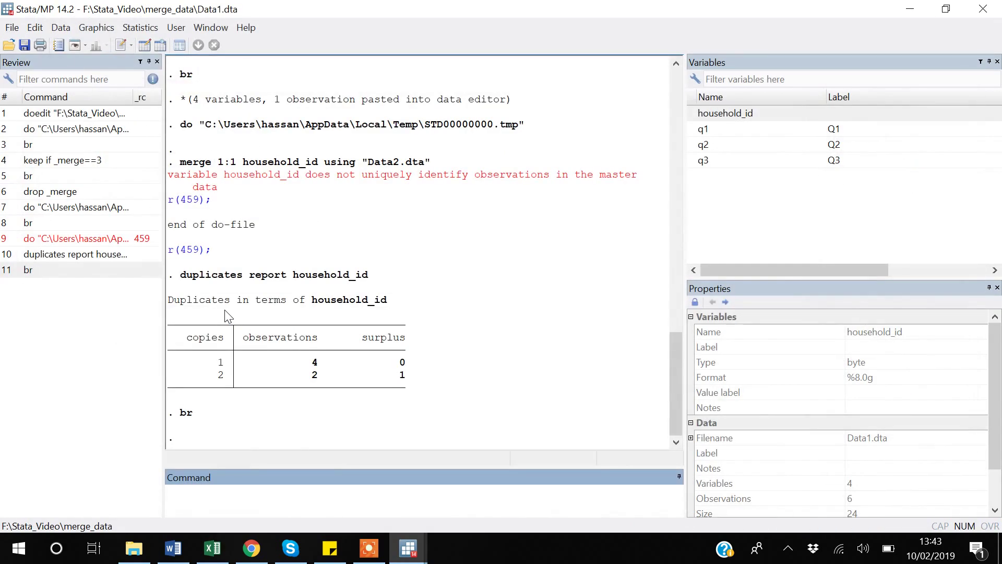
# Delete the surplus duplicate observation by running duplicates drop household_id, force
pyautogui.write('duplicates ')
pyautogui.write('report')
pyautogui.press('BackSpace')
pyautogui.press('BackSpace')
pyautogui.press('BackSpace')
pyautogui.press('BackSpace')
pyautogui.press('BackSpace')
pyautogui.press('BackSpace')
pyautogui.press('BackSpace')
pyautogui.write('drop')
pyautogui.click(695, 115)
pyautogui.click(367, 490)
pyautogui.write(', force')
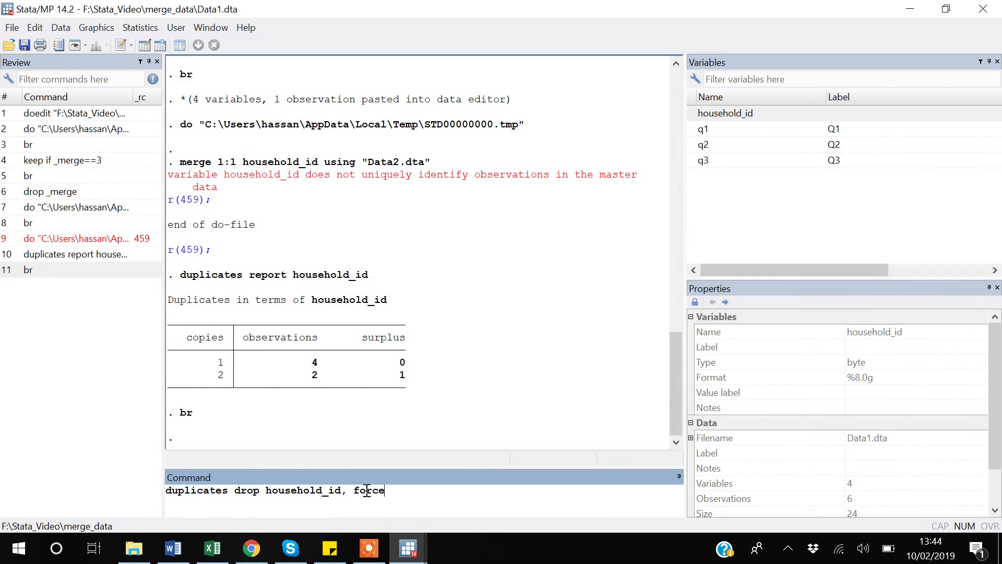
pyautogui.press('Return')
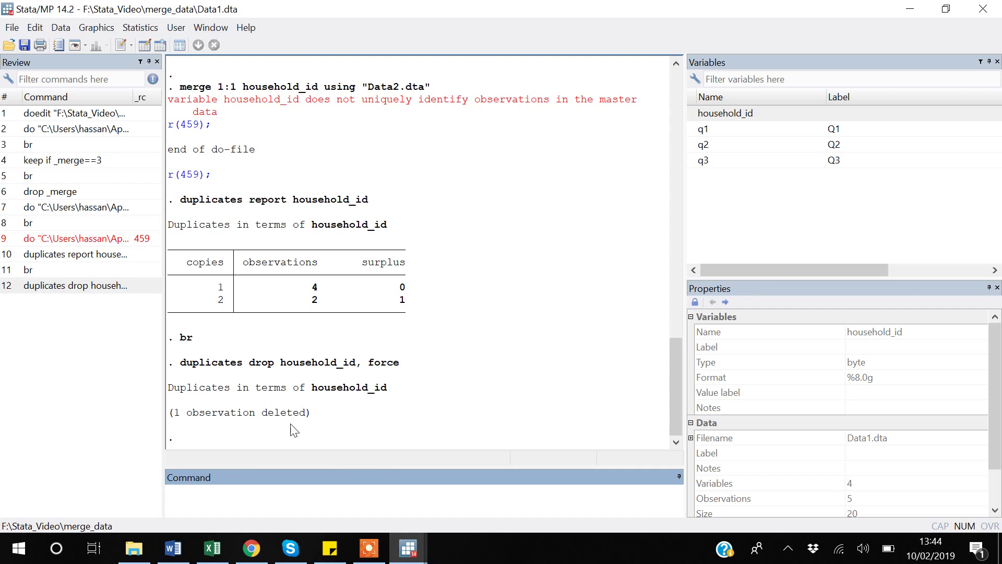
# Browse the deduplicated dataset with br, examine the household_id 6 row across q1 to q3, and close the browser
pyautogui.write('br')
pyautogui.press('Return')
pyautogui.press('Down')
pyautogui.press('Down')
pyautogui.press('Down')
pyautogui.press('Down')
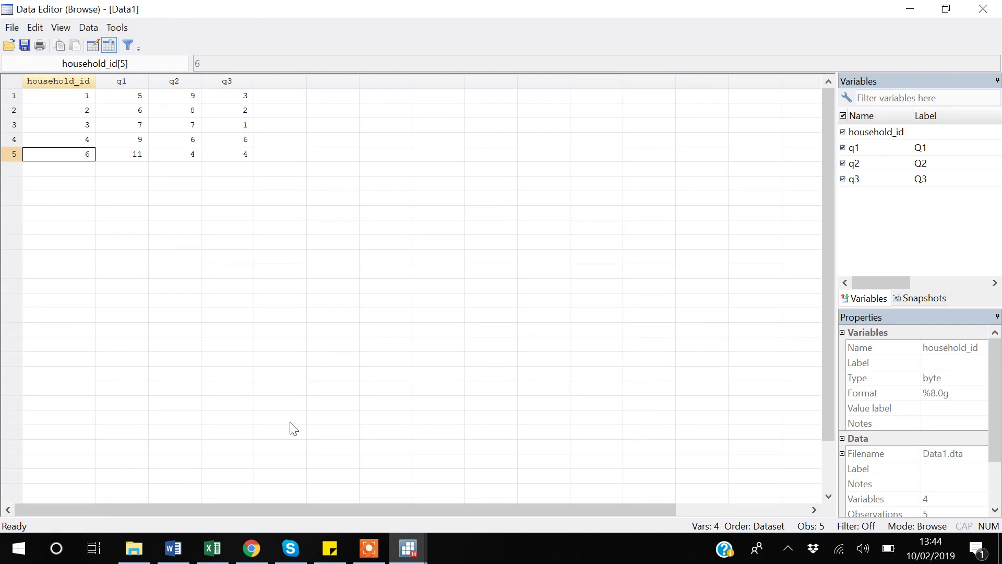
pyautogui.press('Right')
pyautogui.press('Right')
pyautogui.press('Right')
pyautogui.press('Left')
pyautogui.press('Left')
pyautogui.press('Left')
pyautogui.press('Right')
pyautogui.press('Right')
pyautogui.press('Right')
pyautogui.press('Left')
pyautogui.press('Left')
pyautogui.press('Left')
pyautogui.hotkey('shift', 'Right')
pyautogui.hotkey('shift', 'Right')
pyautogui.hotkey('shift', 'Right')
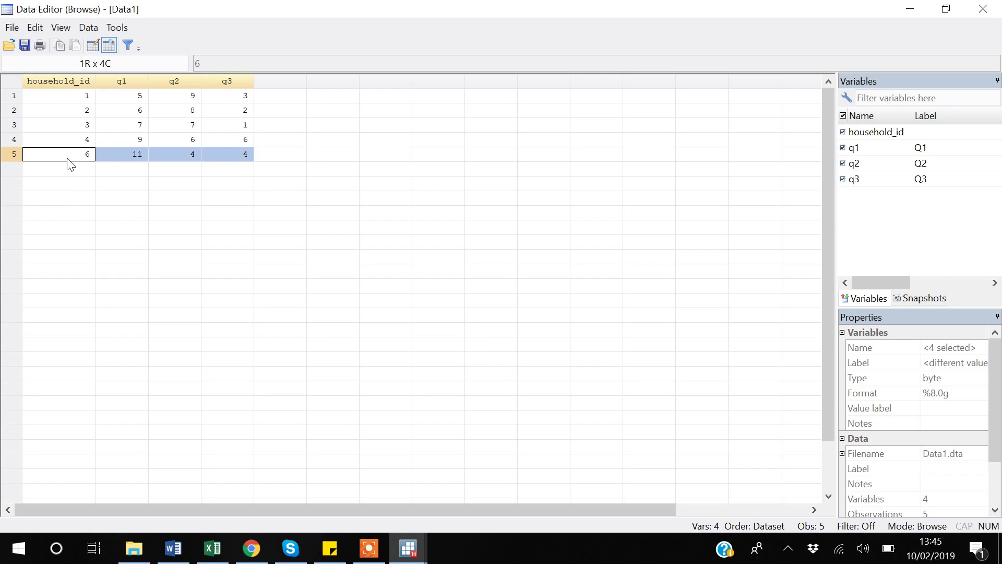
pyautogui.click(983, 9)
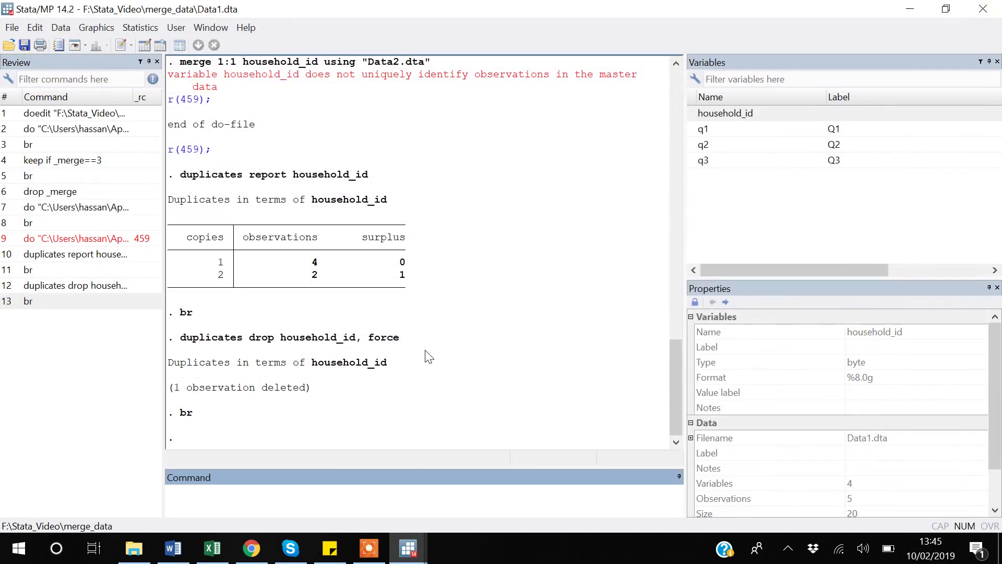
# Review the merge and duplicates output in the results, and highlight Data2.dta in the do-file's merge command
pyautogui.scroll(5, 428, 357)
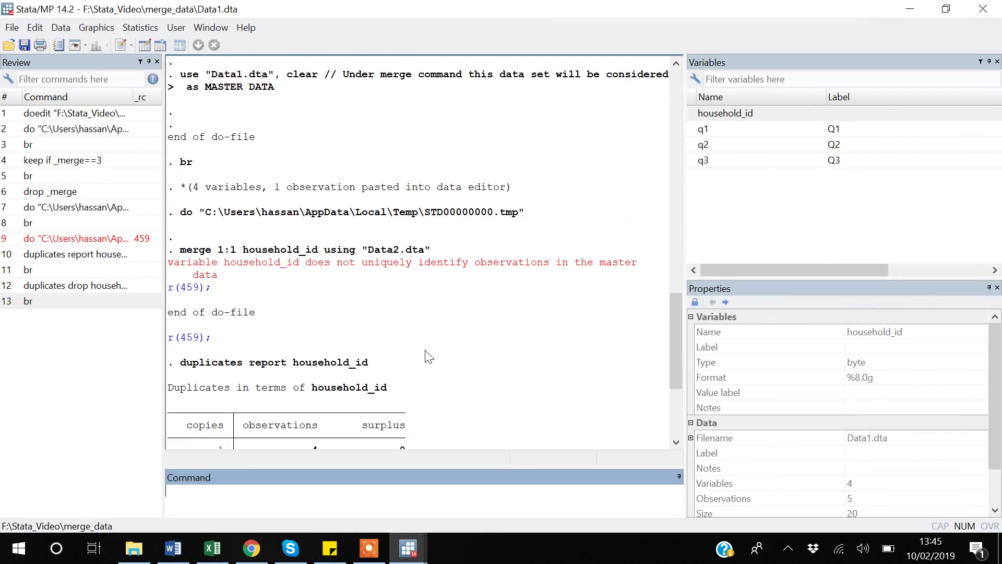
pyautogui.scroll(-5, 193, 351)
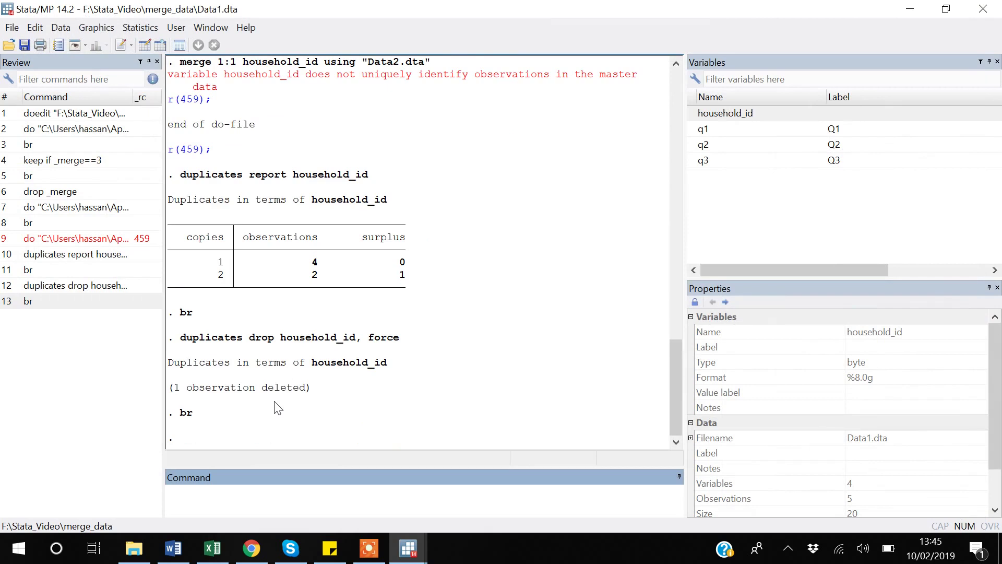
pyautogui.hotkey('alt', 'Tab')
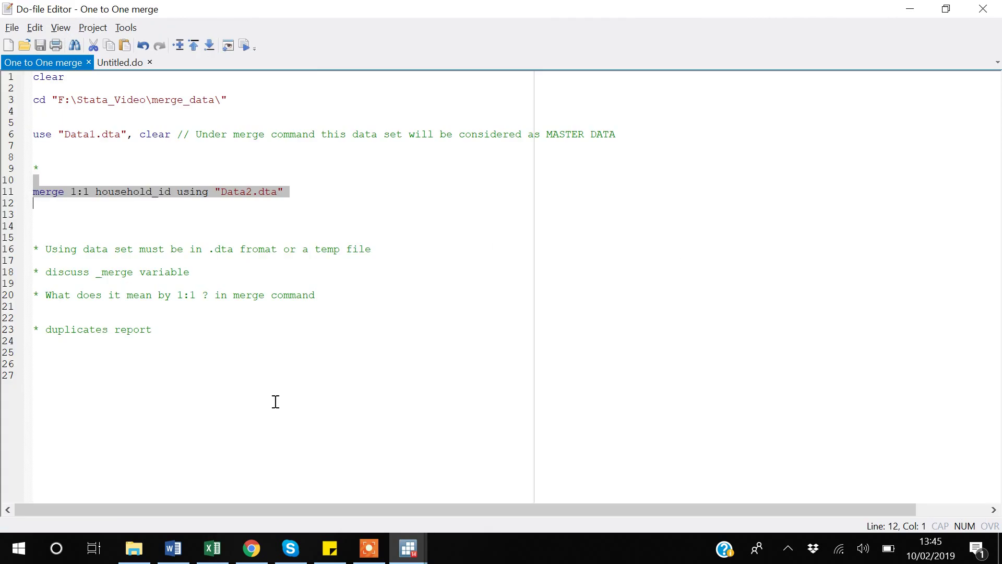
pyautogui.click(267, 204)
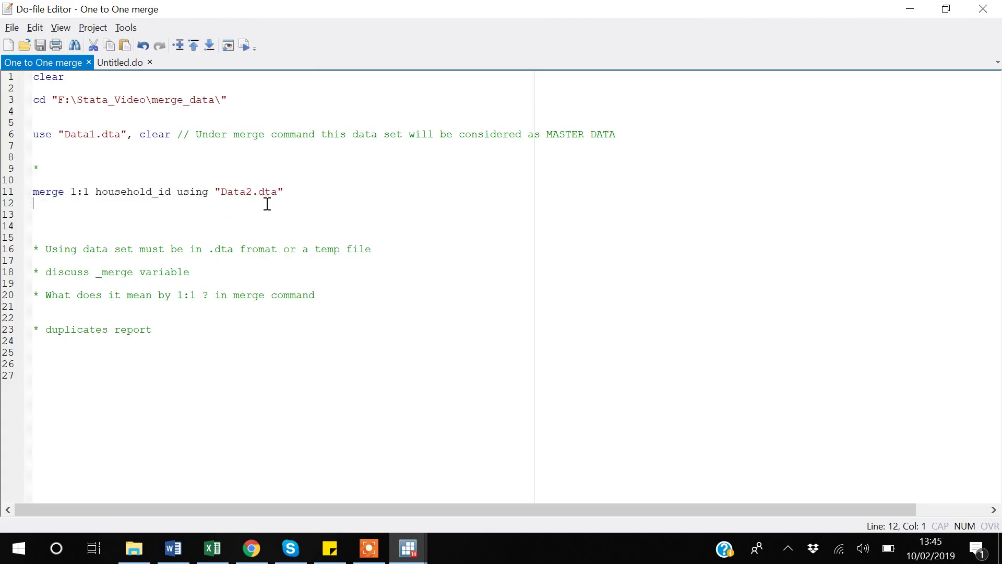
pyautogui.moveTo(280, 192); pyautogui.dragTo(223, 189)
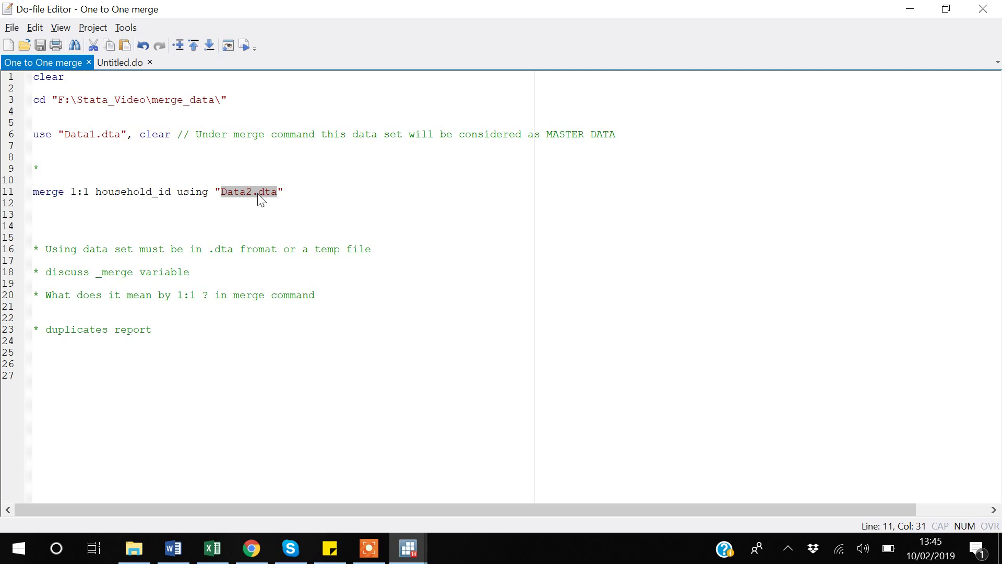
pyautogui.click(123, 226)
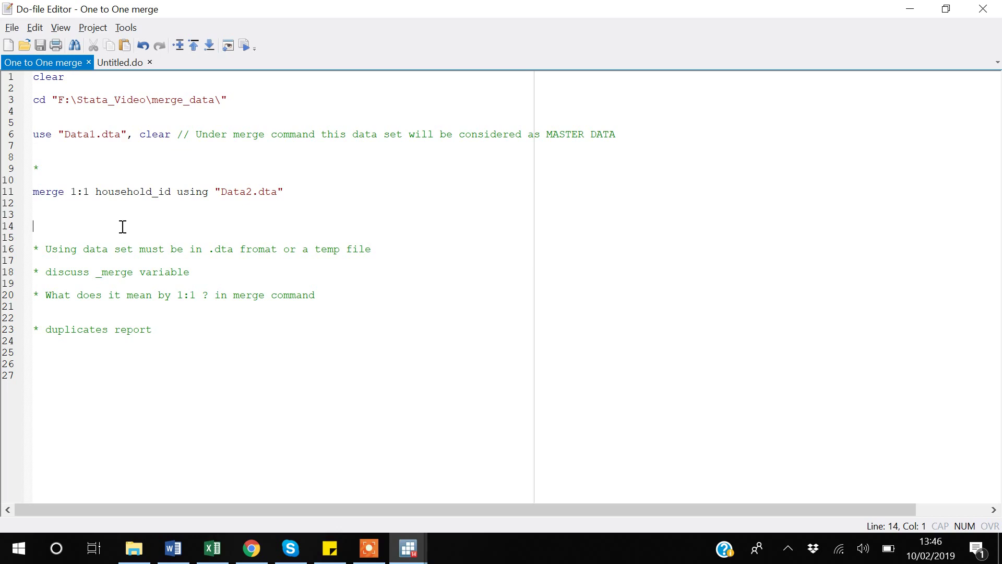
pyautogui.click(368, 548)
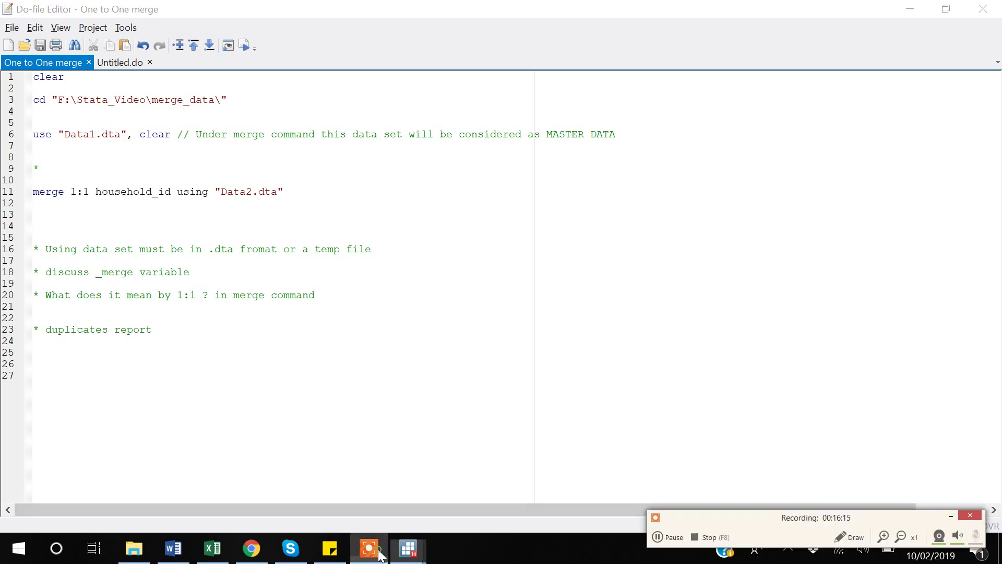